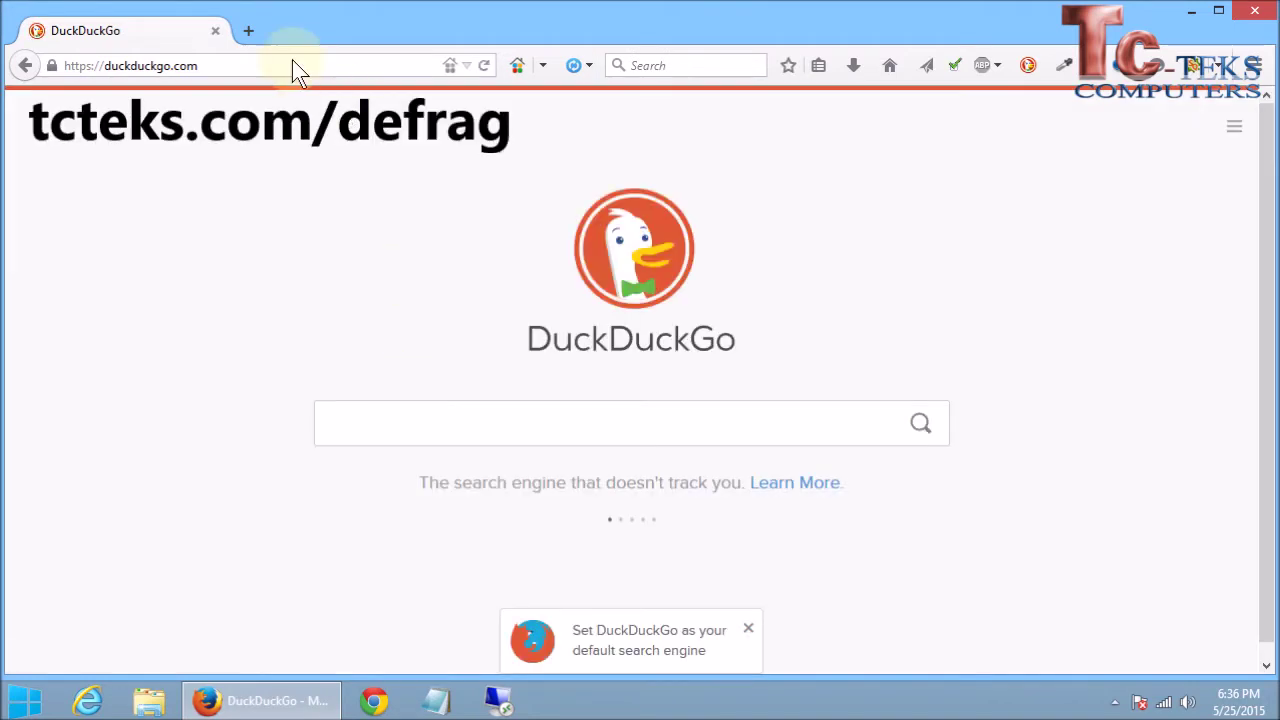
# Enter tcteks.com/defrag in Firefox's address bar and select it without loading the page
pyautogui.click(260, 63)
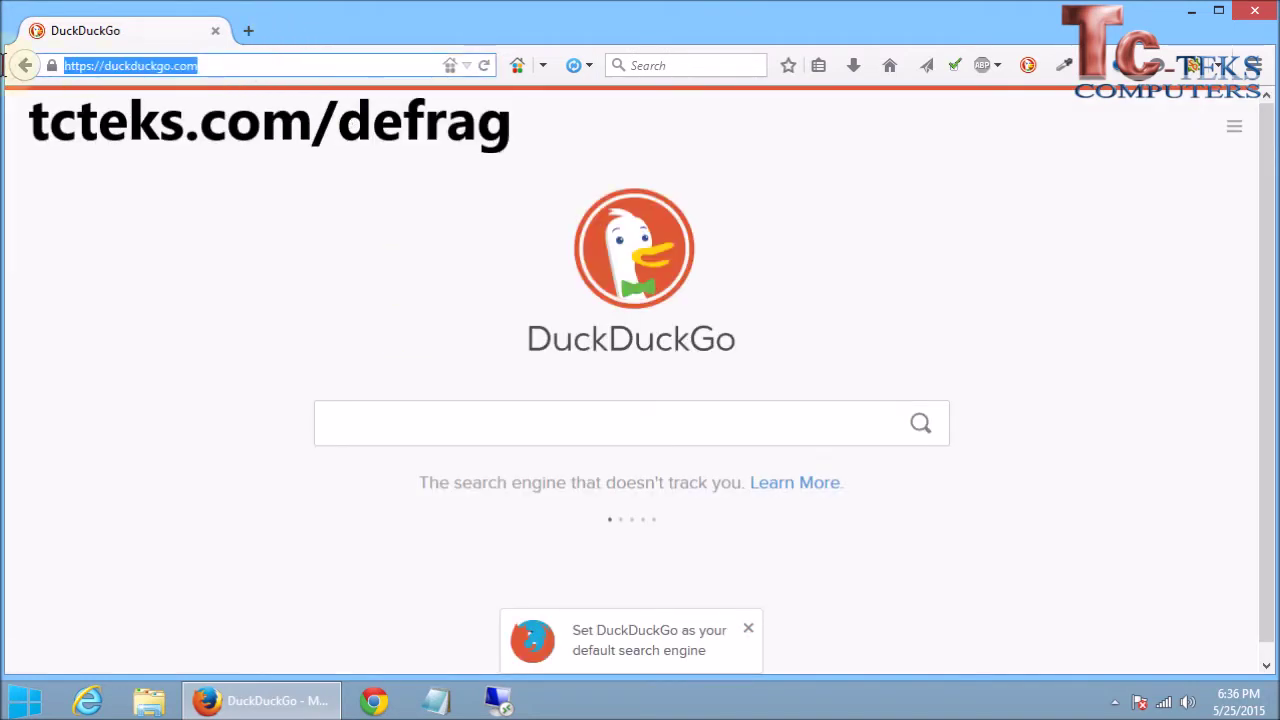
pyautogui.write('tcteks.com/def')
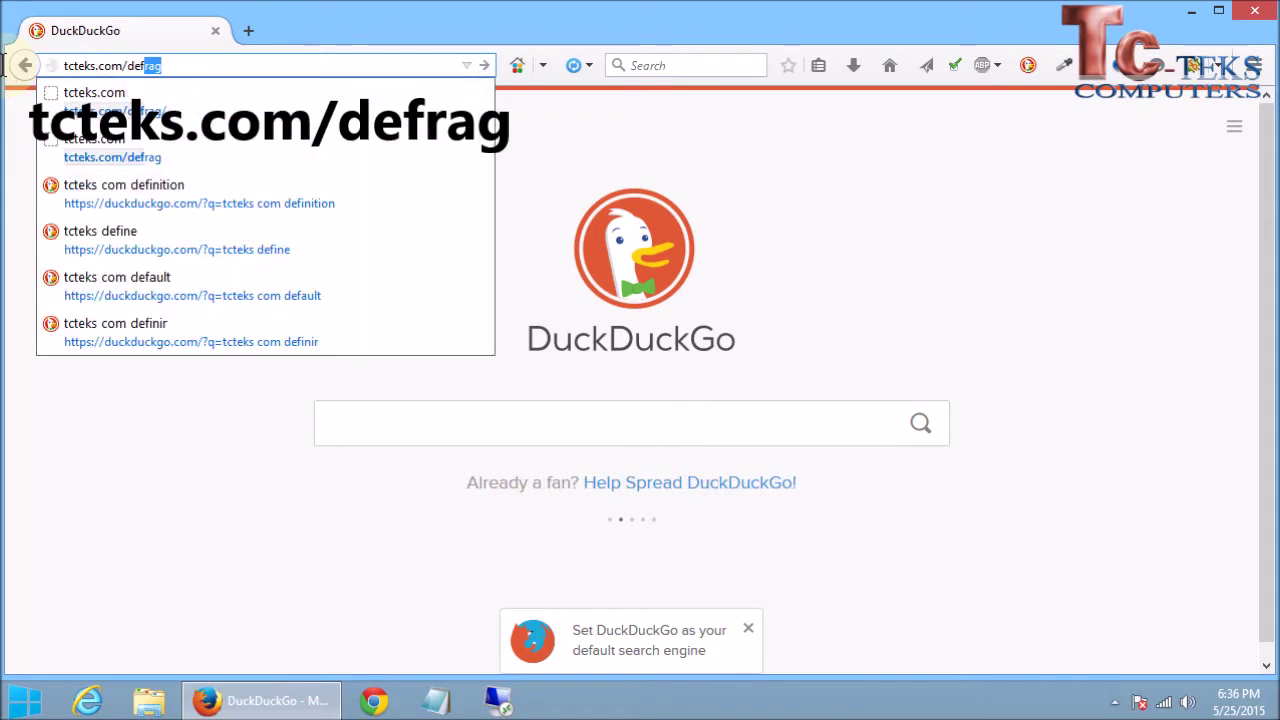
pyautogui.write('rag')
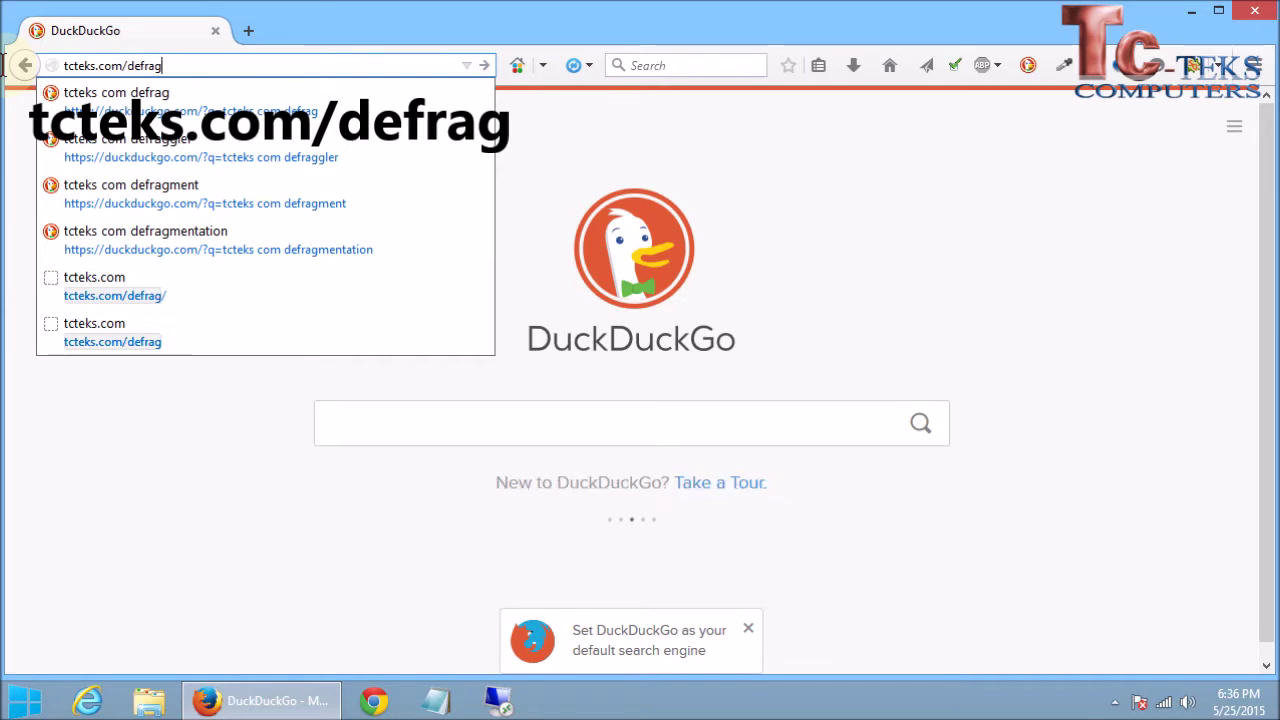
pyautogui.moveTo(226, 64); pyautogui.dragTo(69, 64)
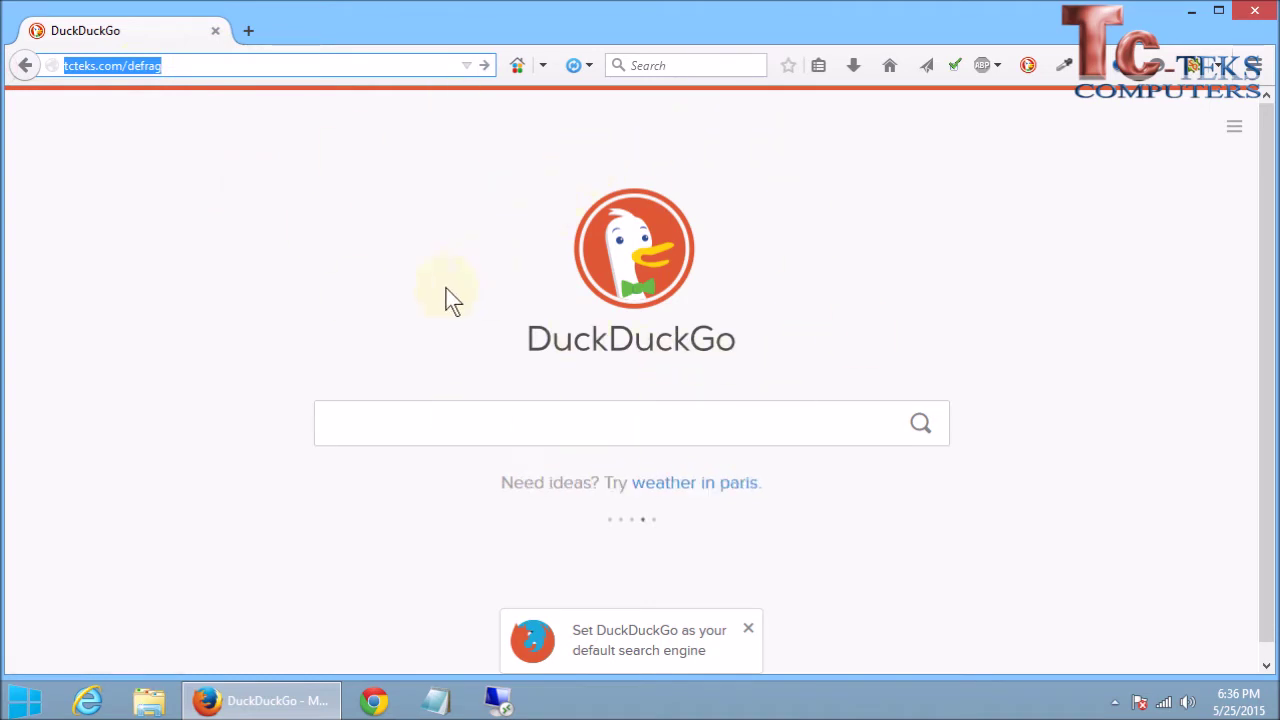
# Search DuckDuckGo for 'defraggler'
pyautogui.click(533, 423)
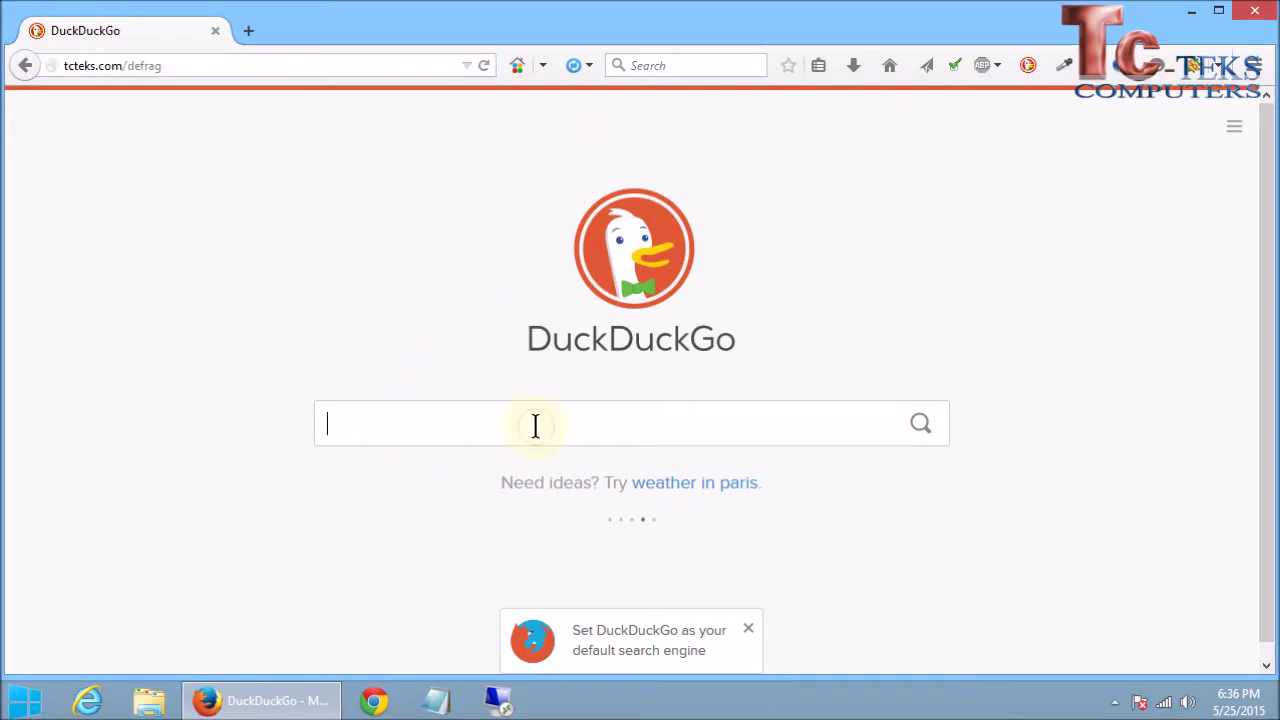
pyautogui.write('defraggler')
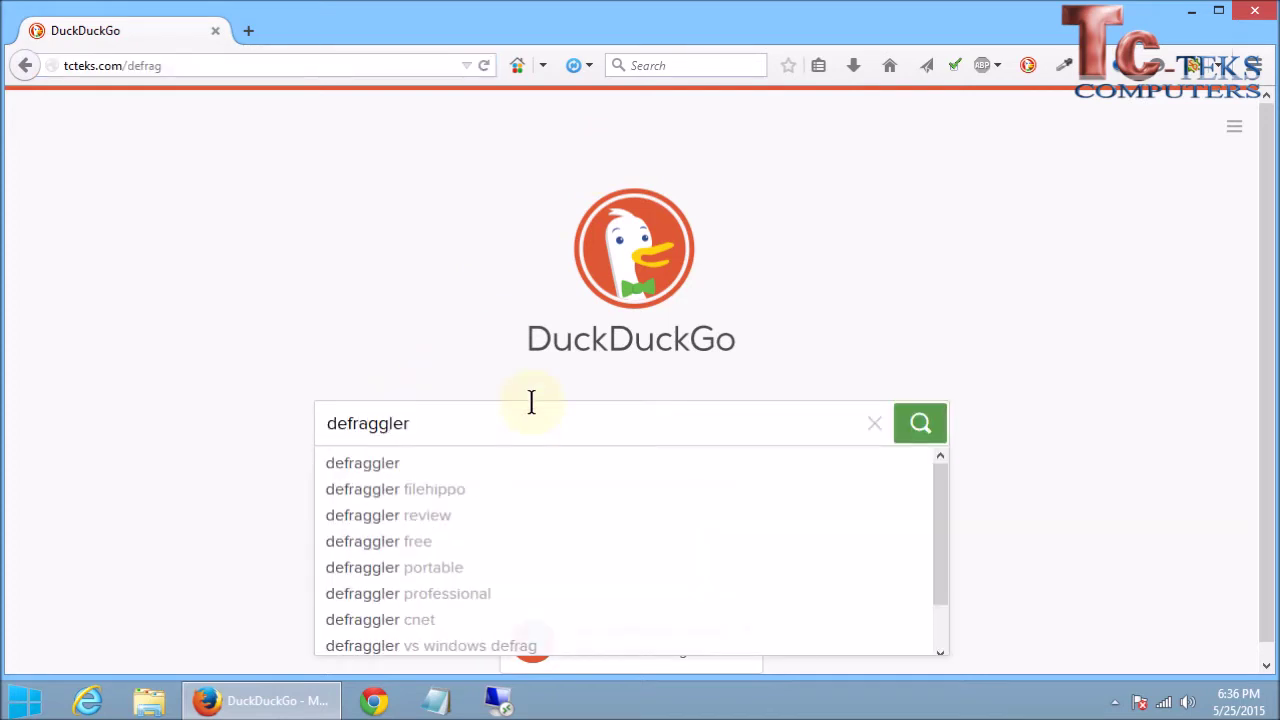
pyautogui.press('Return')
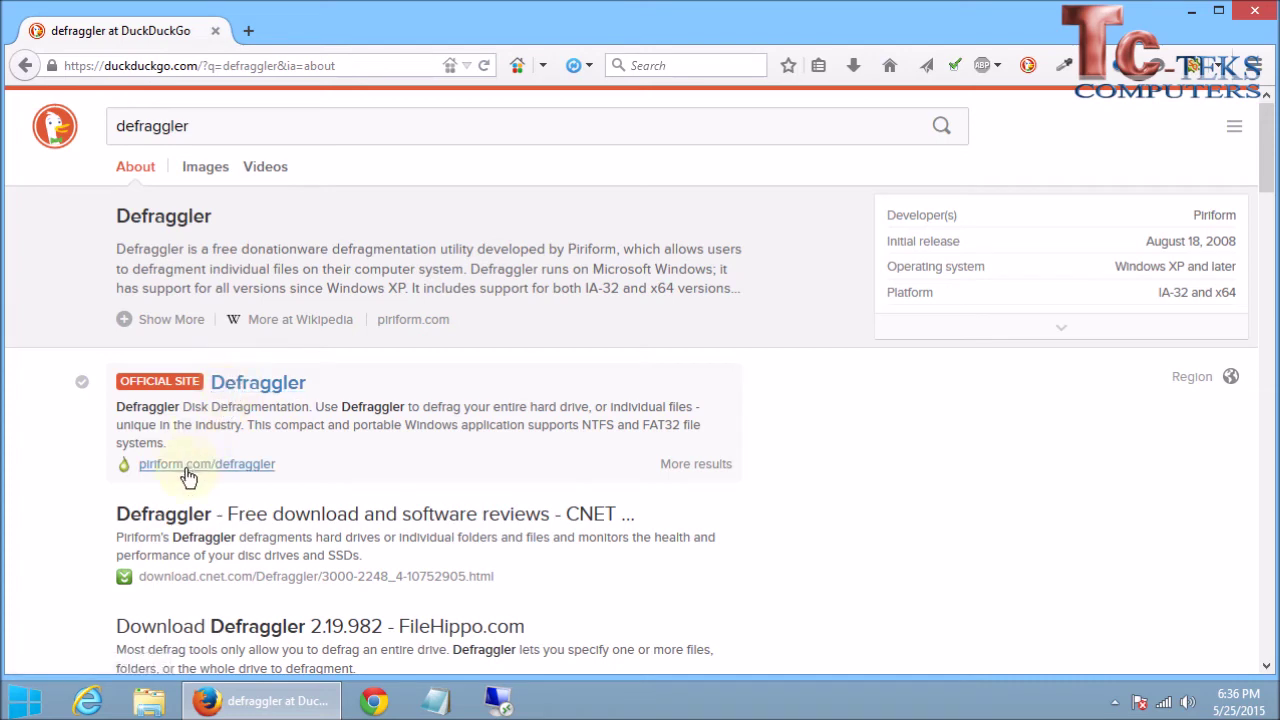
# Open the official piriform.com Defraggler result and go to its download page
pyautogui.click(268, 390)
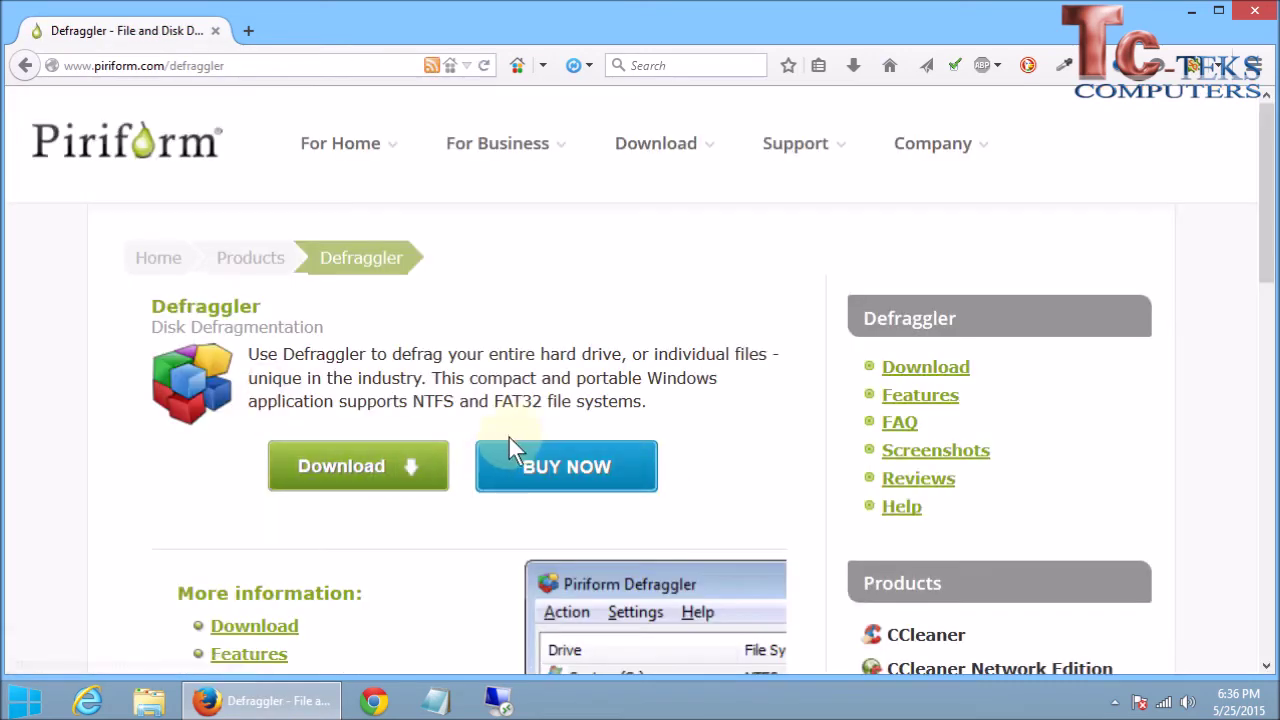
pyautogui.scroll(-3, 593, 345)
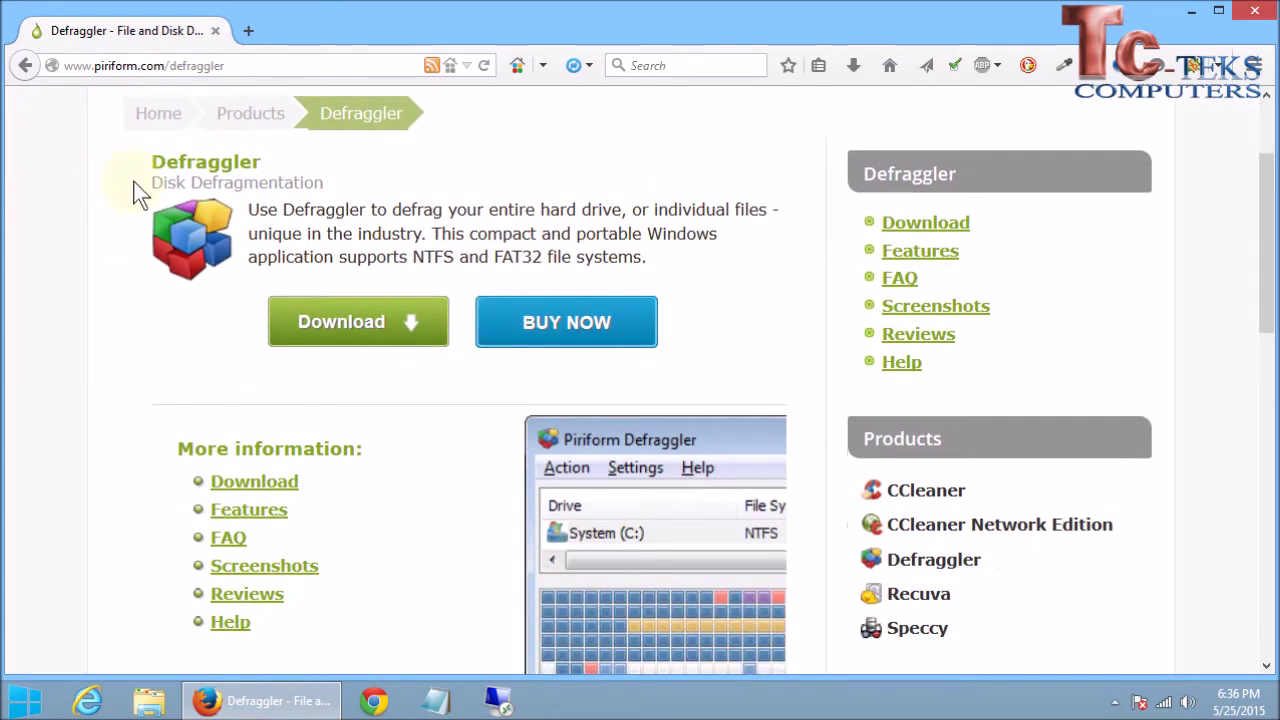
pyautogui.scroll(-3, 224, 343)
pyautogui.scroll(3, 357, 329)
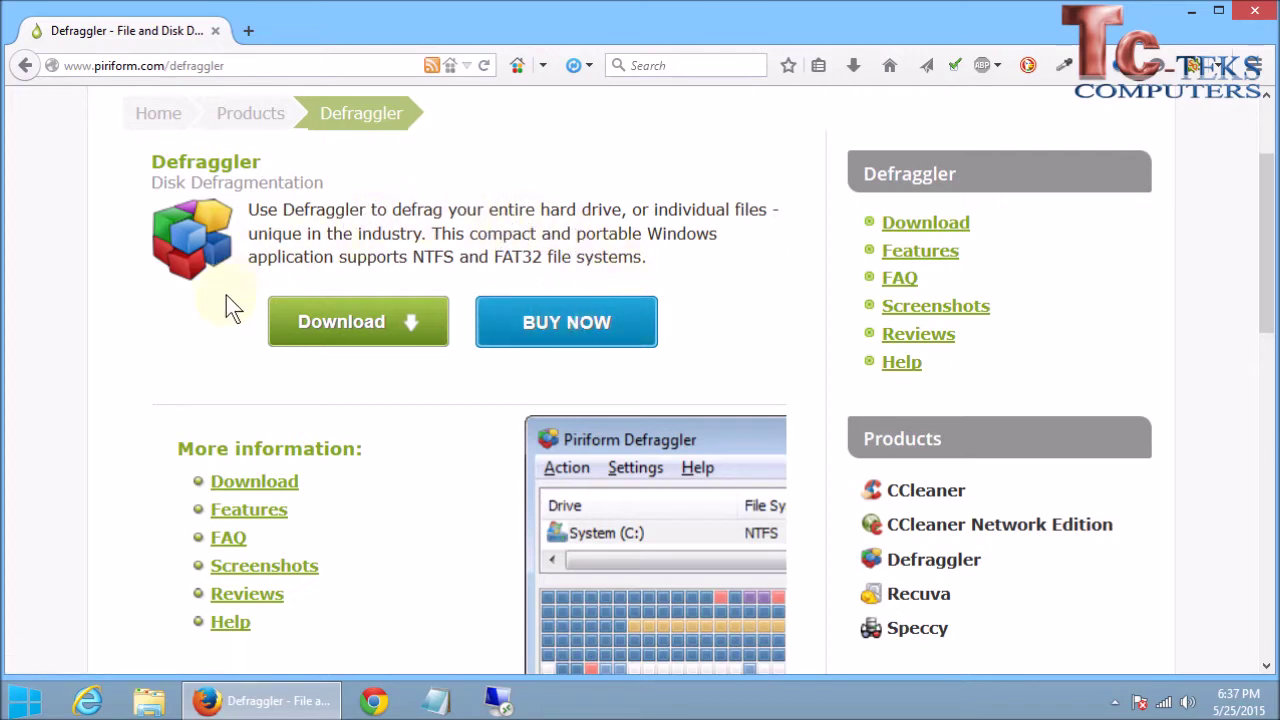
pyautogui.click(380, 330)
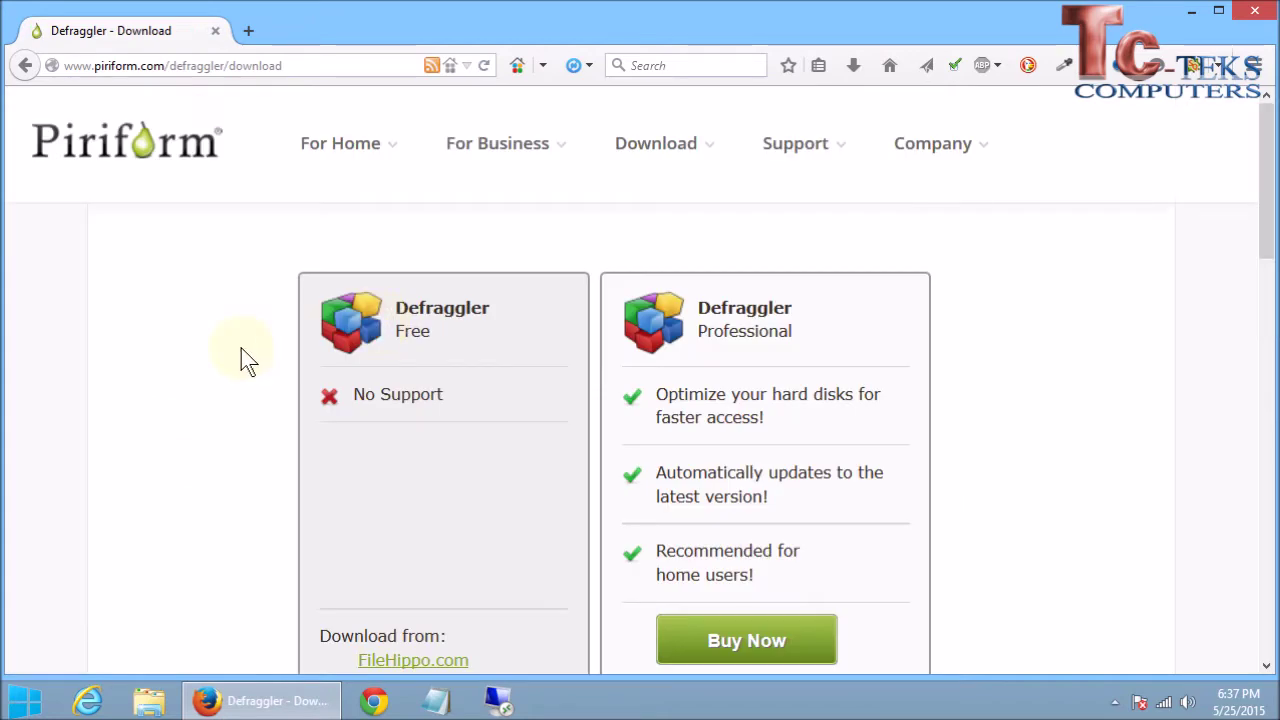
# Choose the free version via FileHippo and download the latest Defraggler, dfsetup219.exe
pyautogui.scroll(-3, 255, 362)
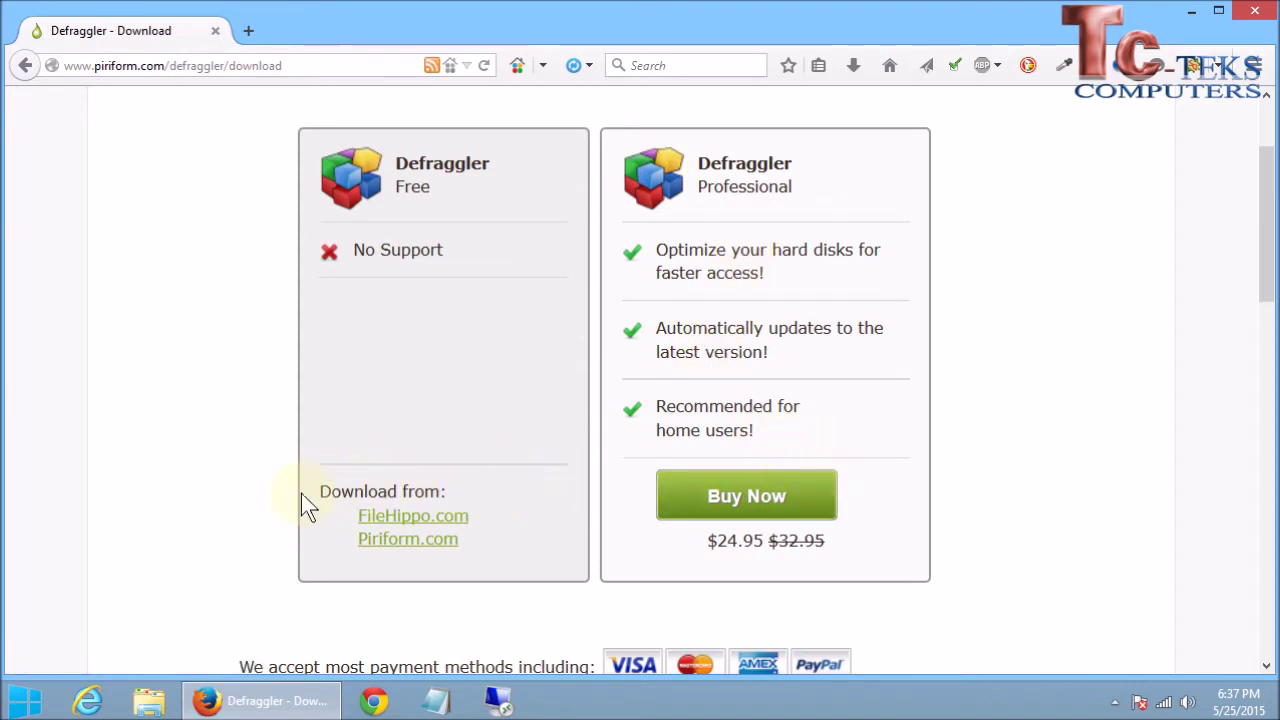
pyautogui.click(406, 517)
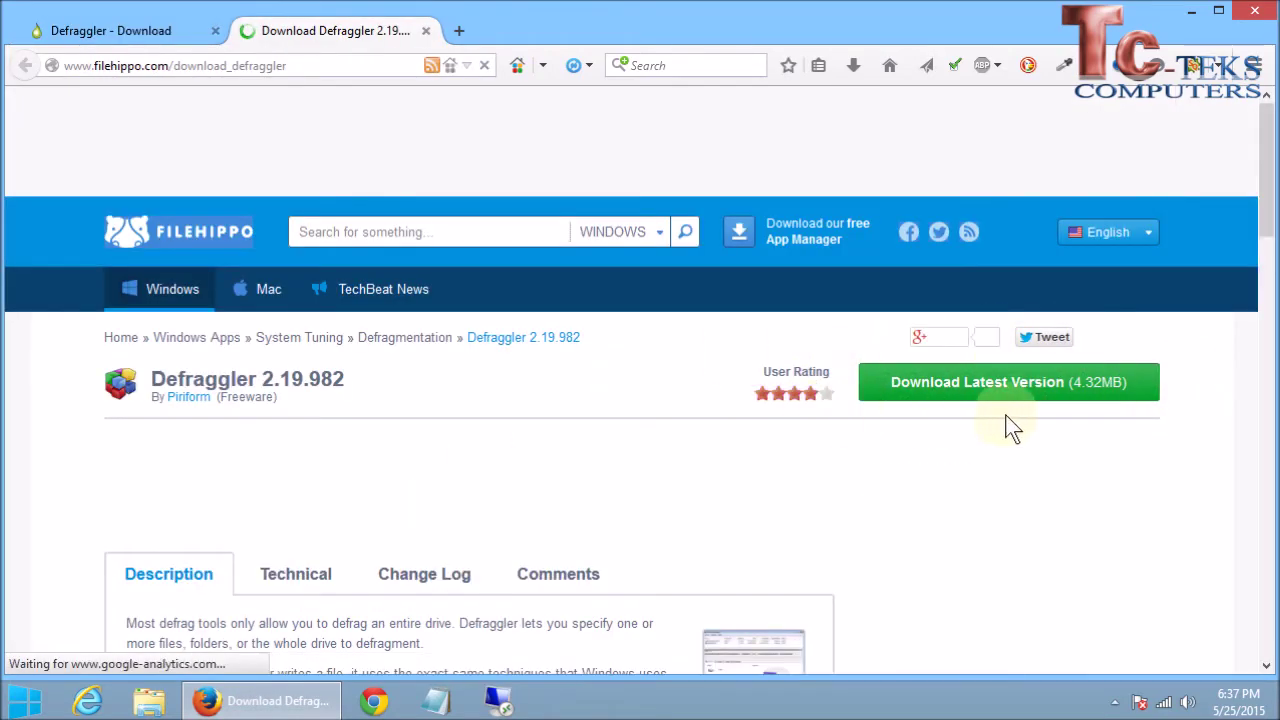
pyautogui.moveTo(1043, 392)
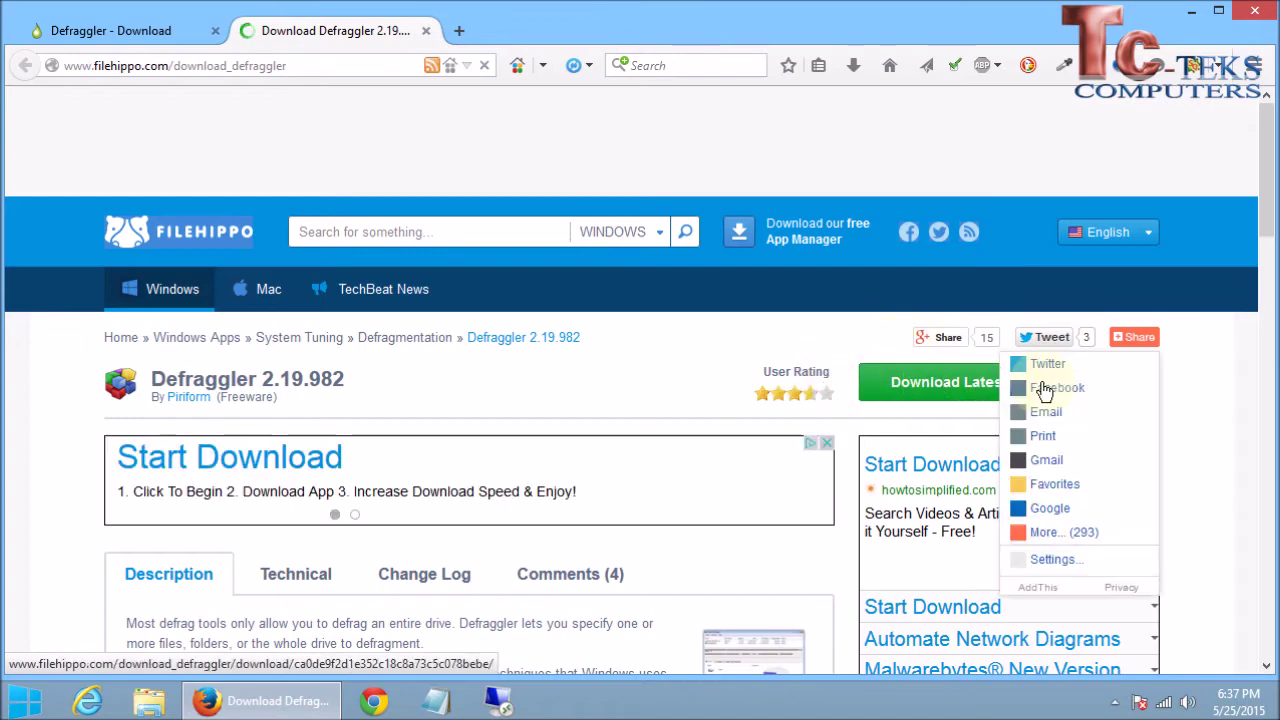
pyautogui.click(947, 389)
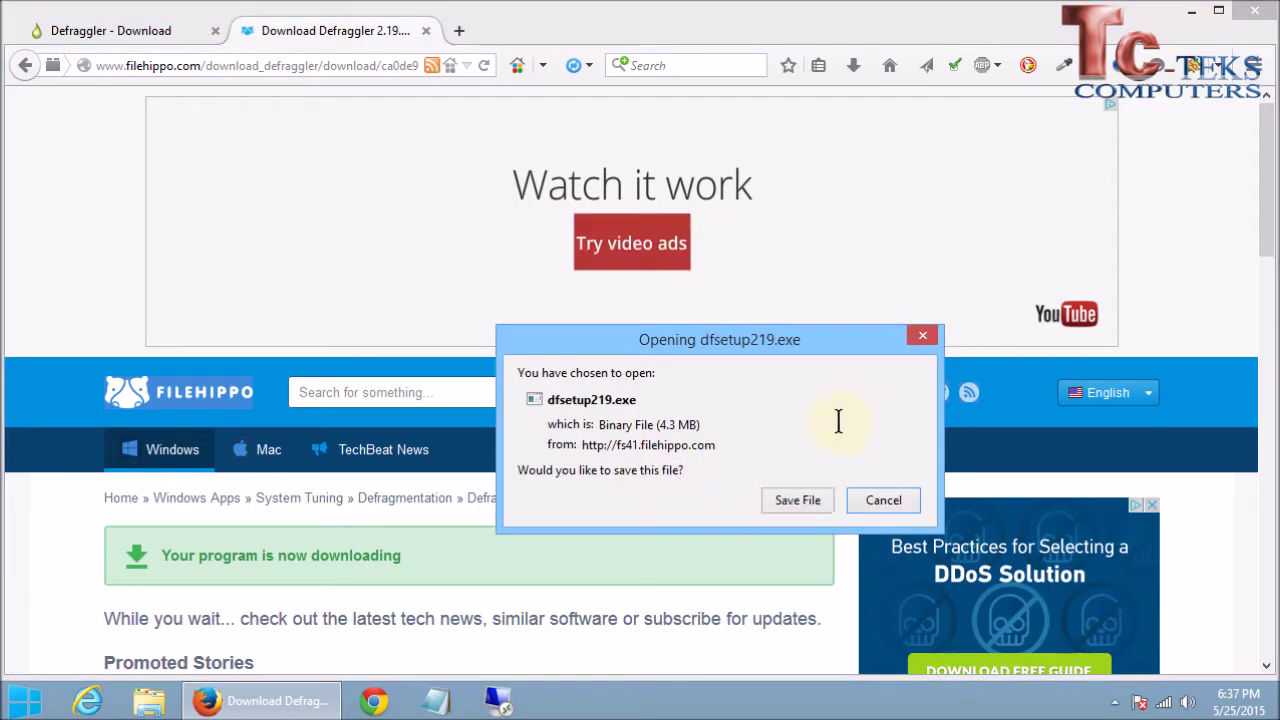
# Save dfsetup219.exe and launch the downloaded installer from Firefox's Downloads list
pyautogui.click(791, 498)
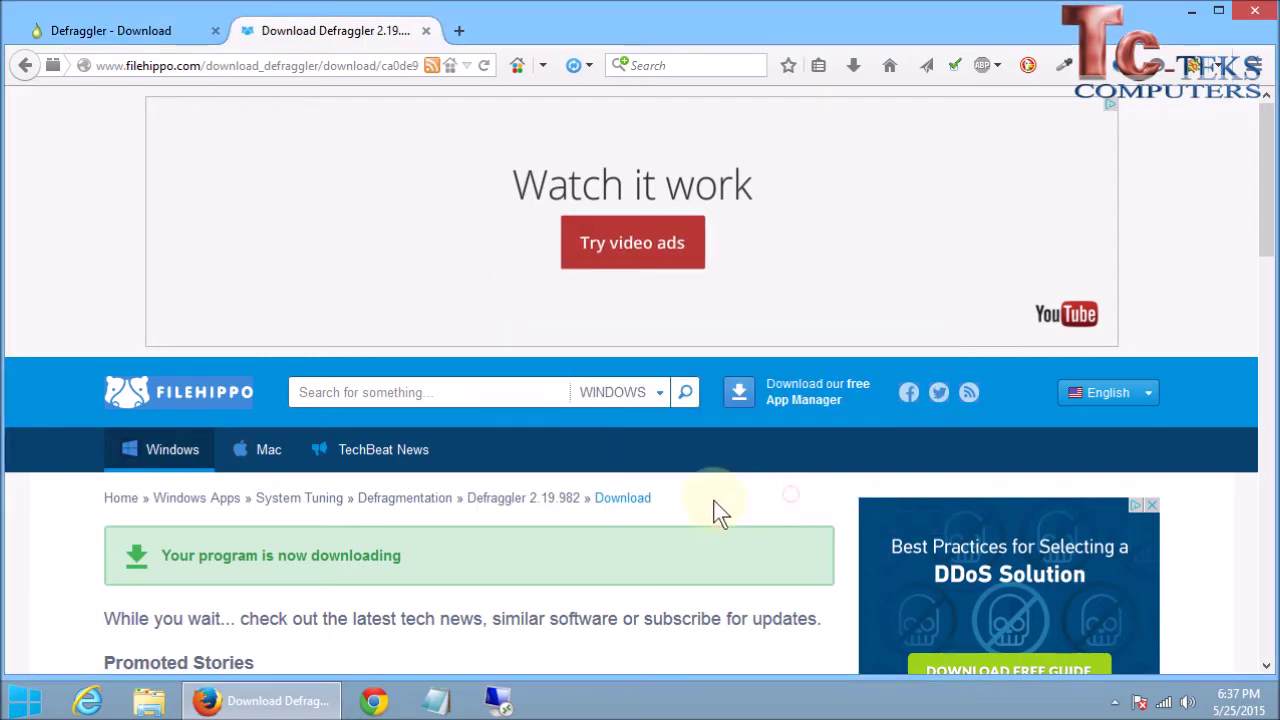
pyautogui.click(852, 64)
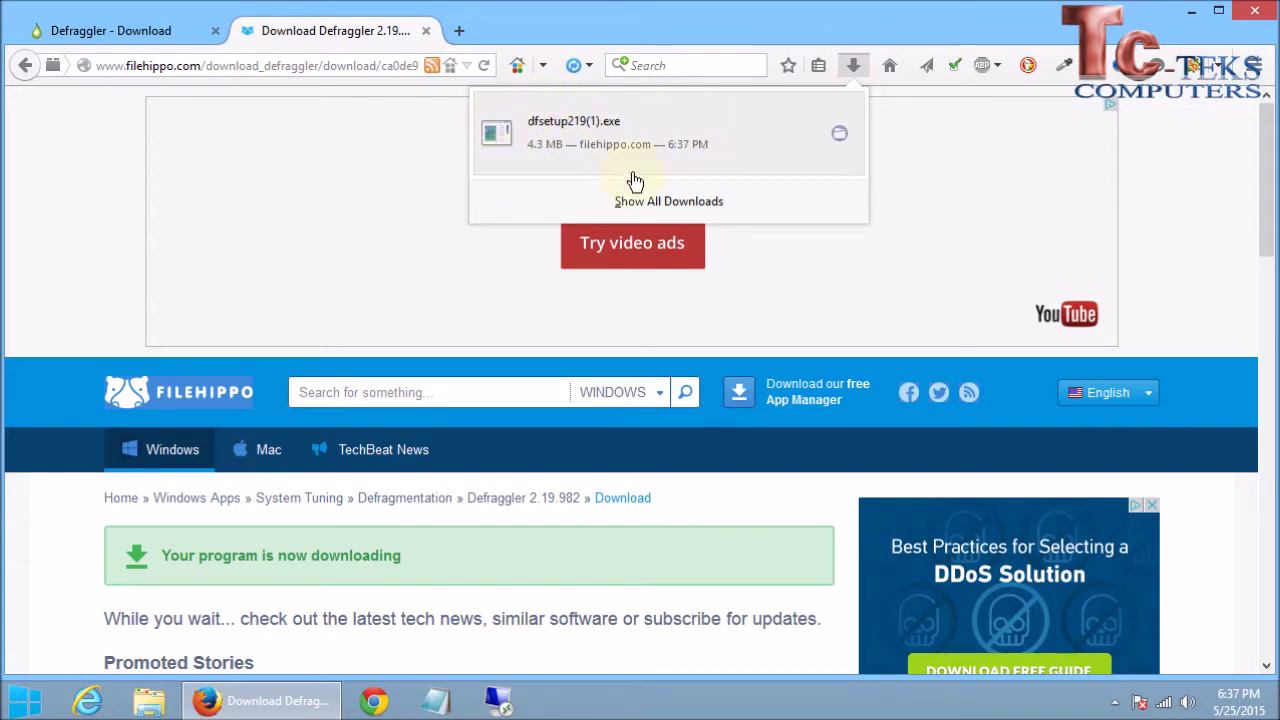
pyautogui.click(625, 130)
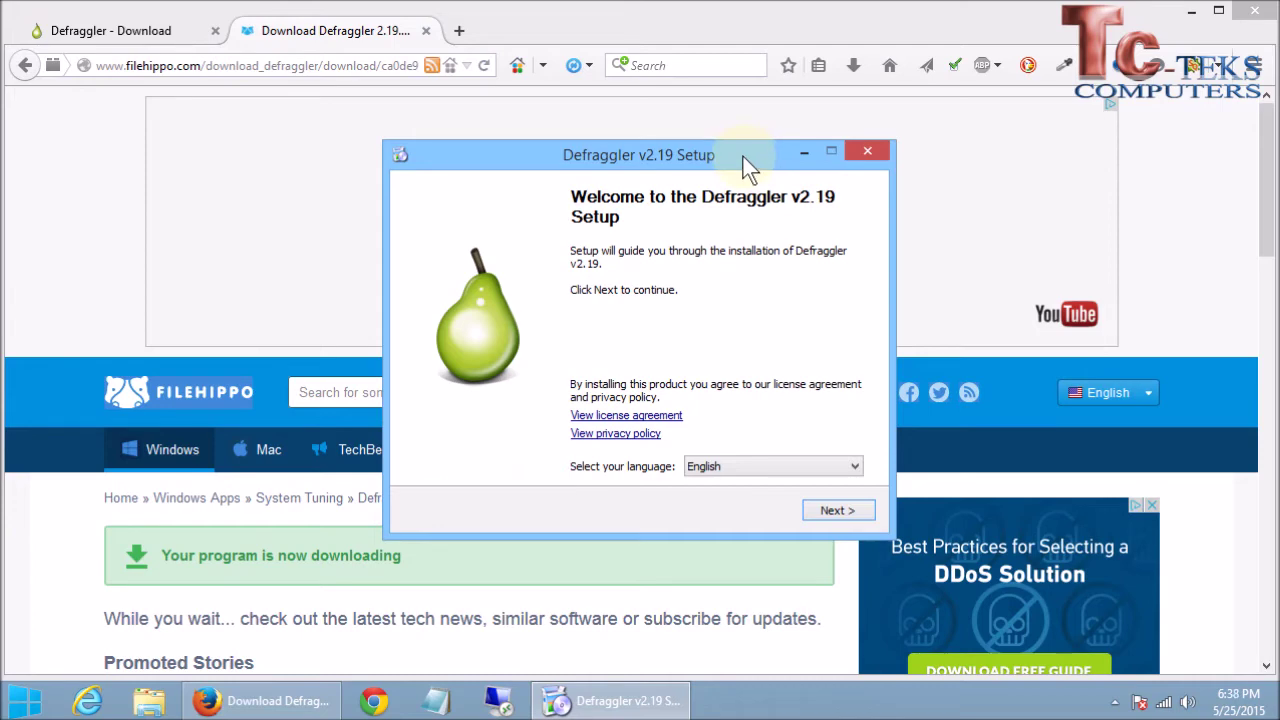
# Nudge the Defraggler Setup window and move past the Welcome page to Install Options
pyautogui.moveTo(742, 155); pyautogui.dragTo(738, 149)
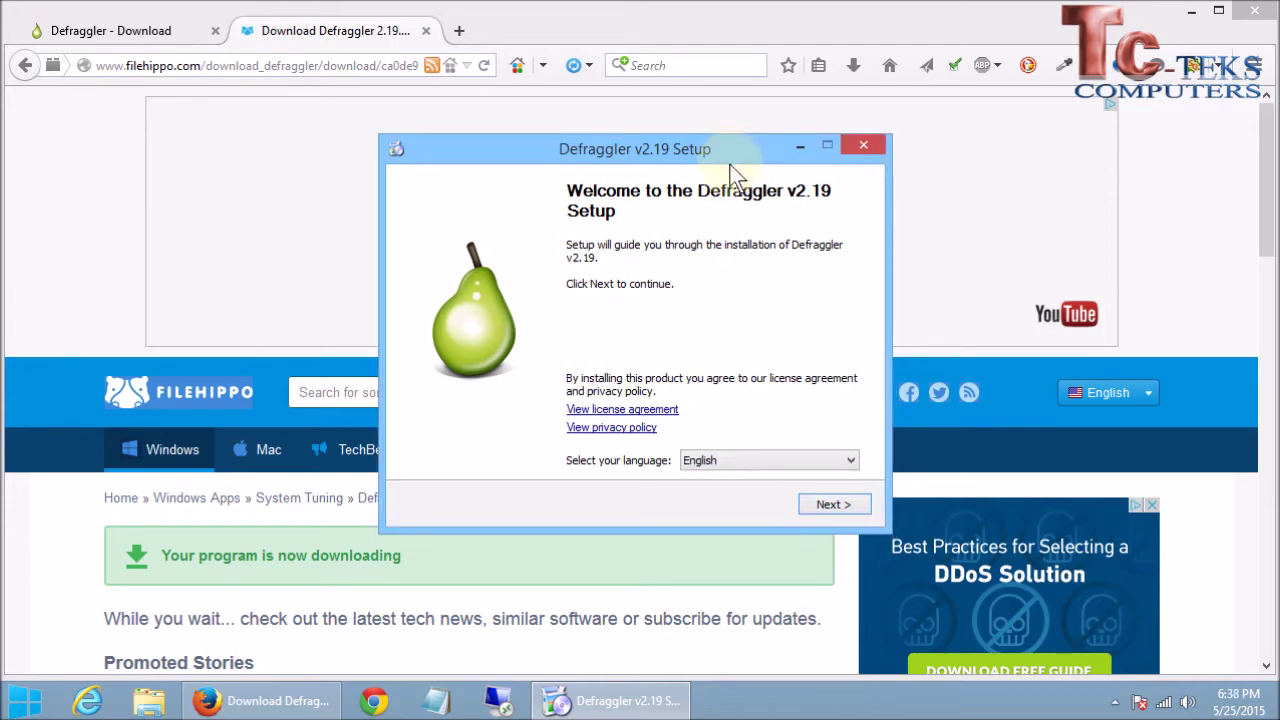
pyautogui.click(830, 504)
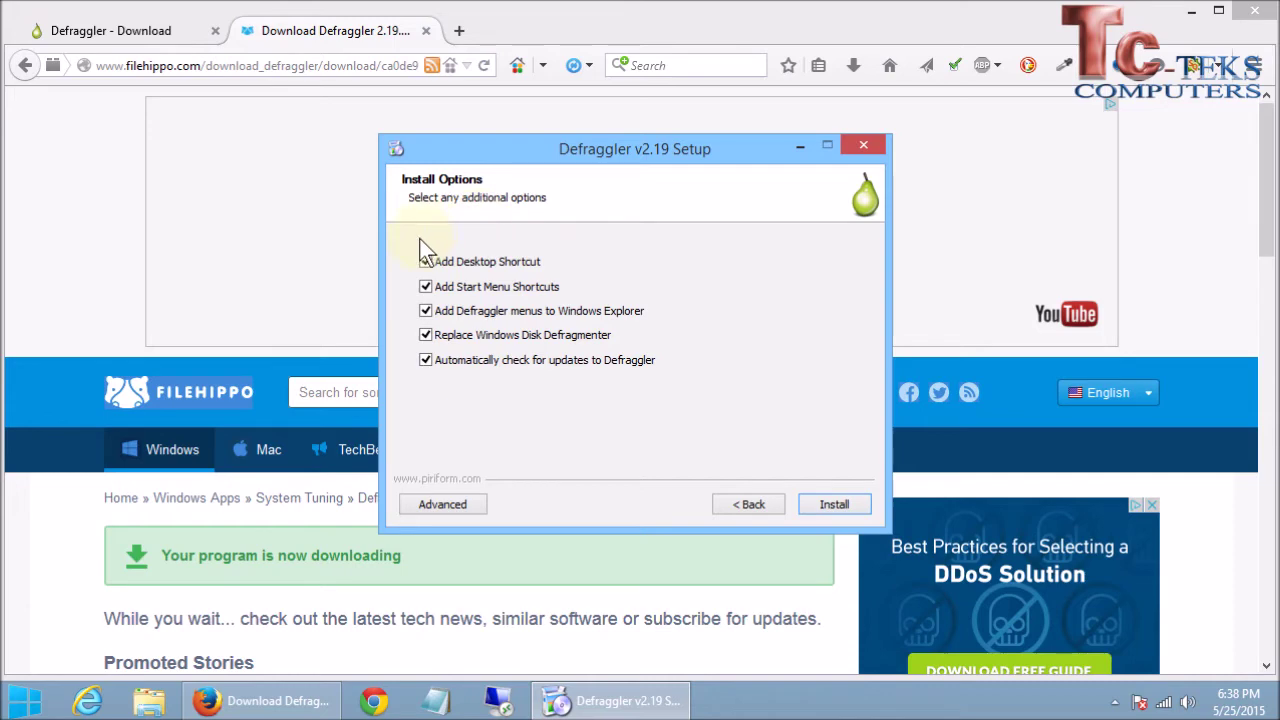
# Install for all users to C:\Program Files\Defraggler, keeping update checks enabled
pyautogui.click(443, 504)
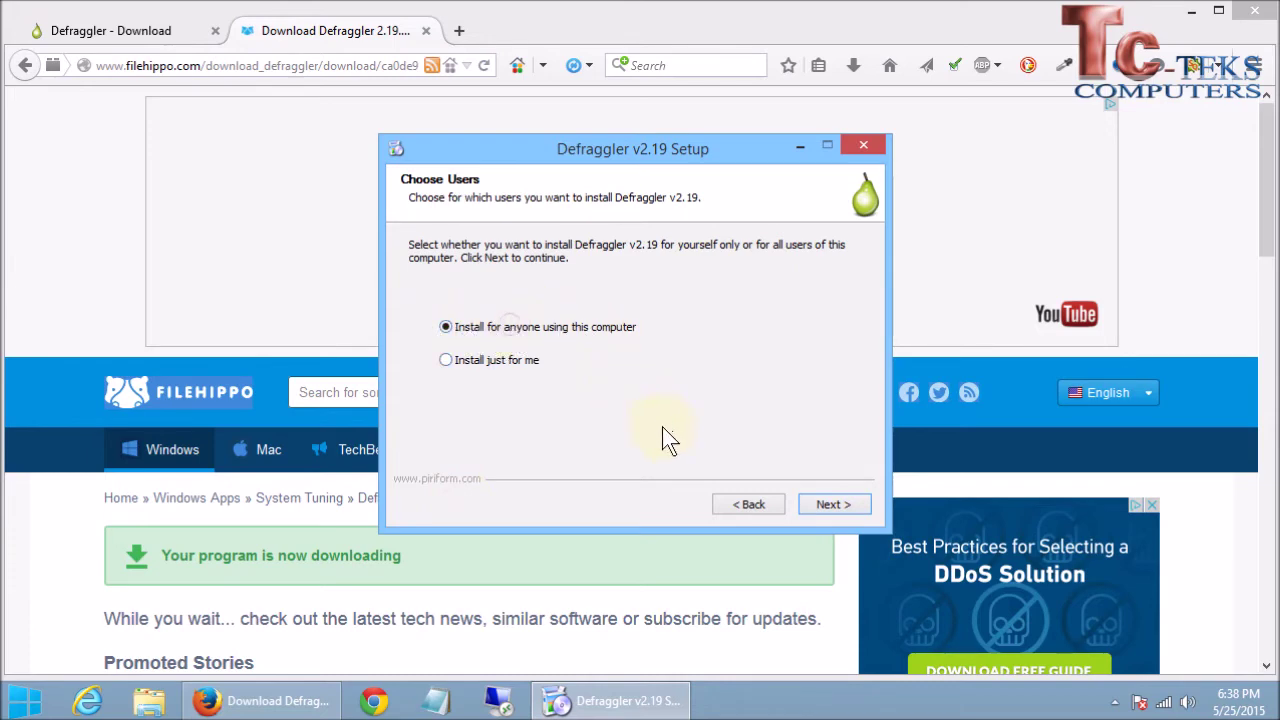
pyautogui.click(831, 507)
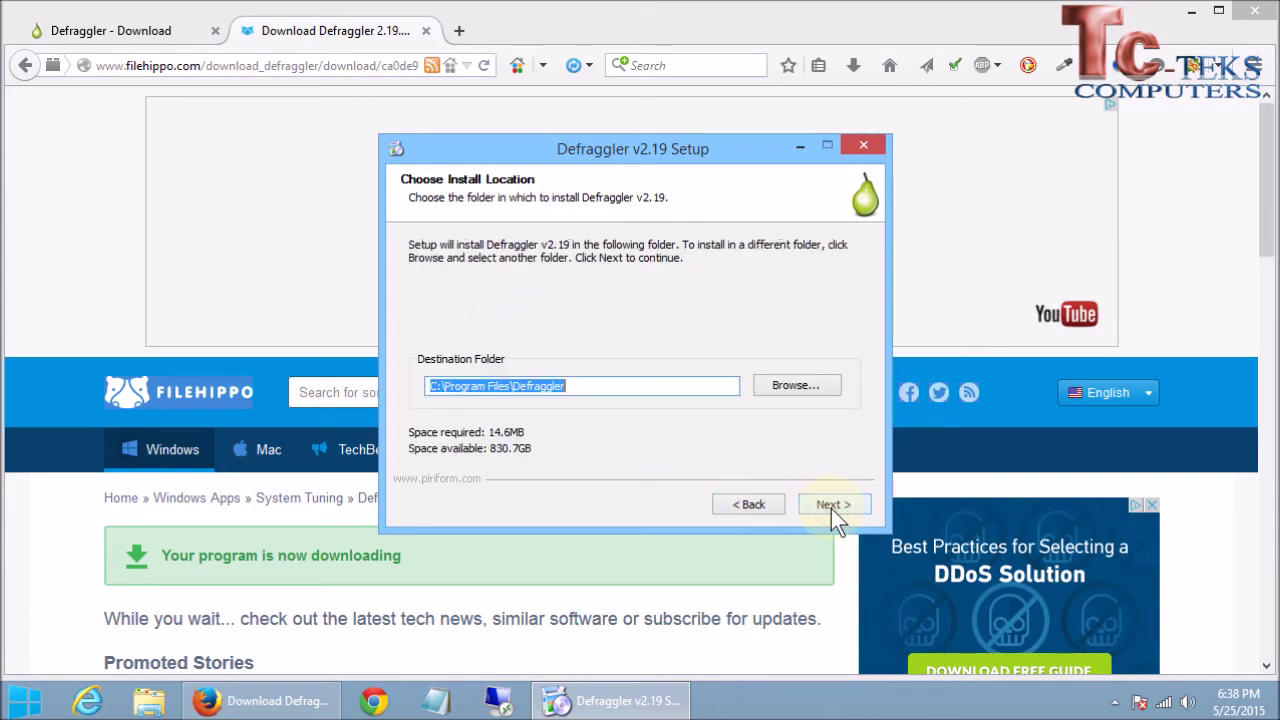
pyautogui.click(601, 384)
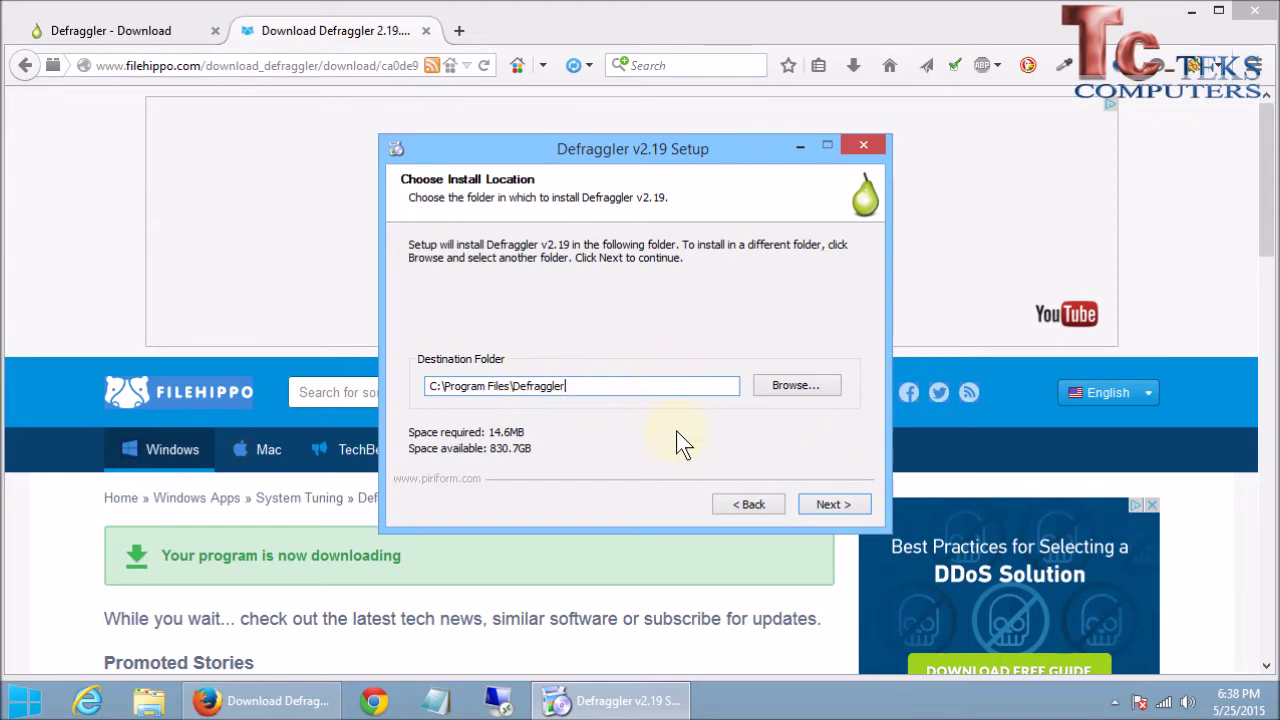
pyautogui.click(834, 503)
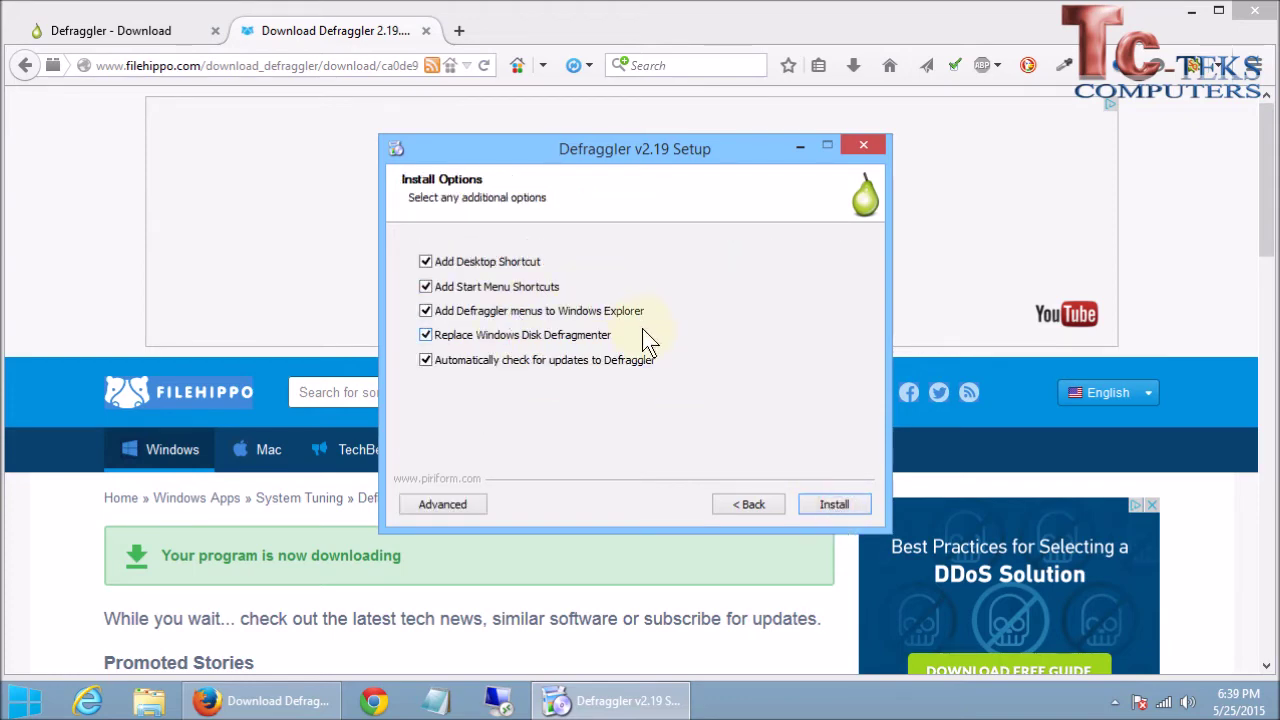
pyautogui.click(424, 358)
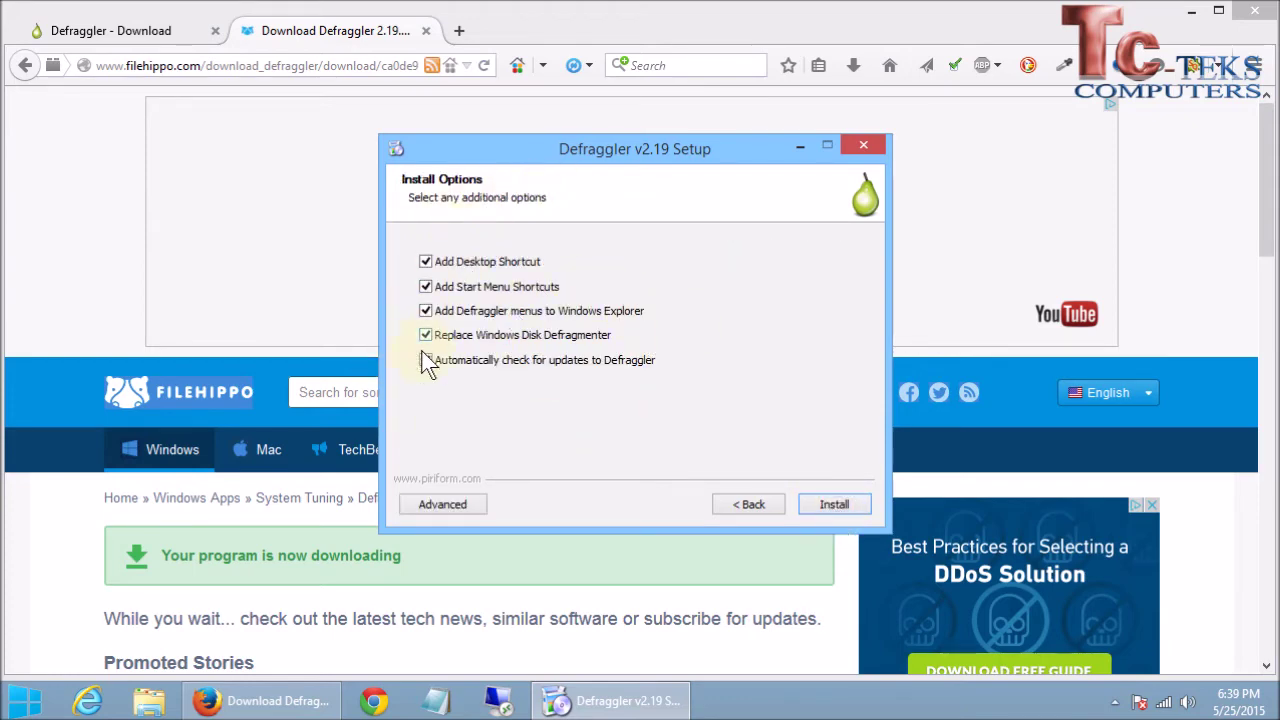
pyautogui.click(425, 360)
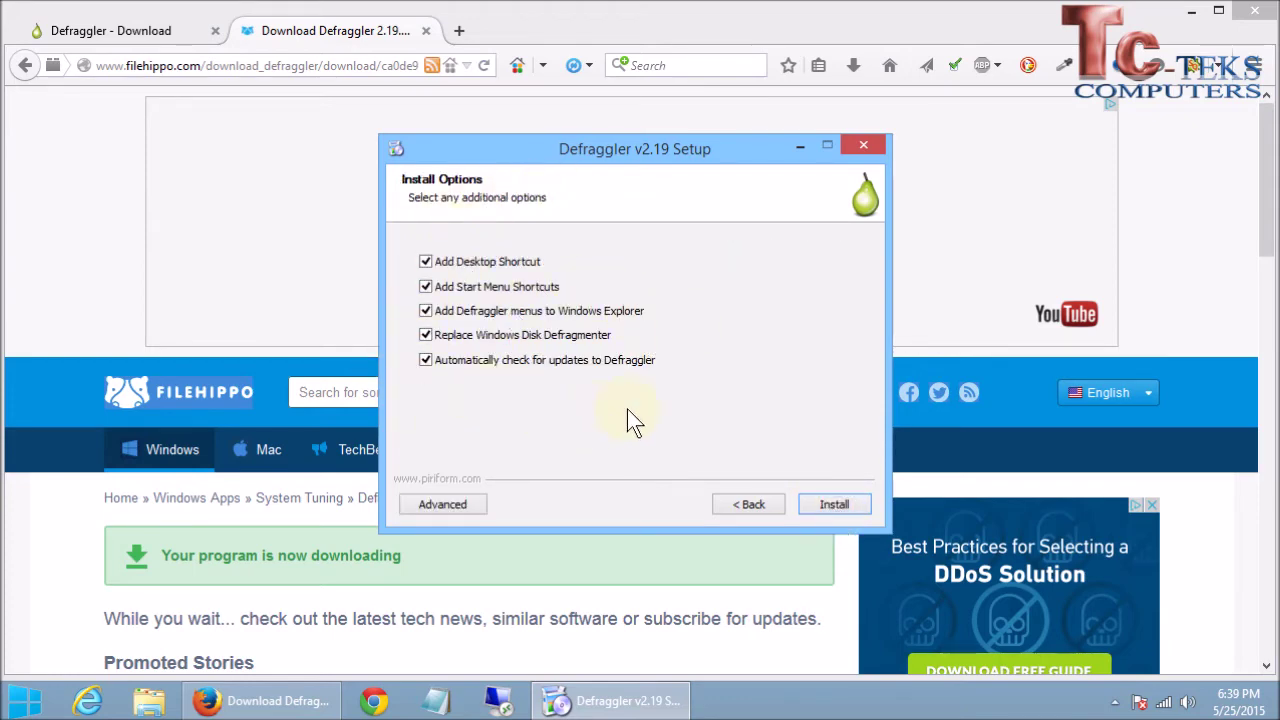
pyautogui.click(835, 504)
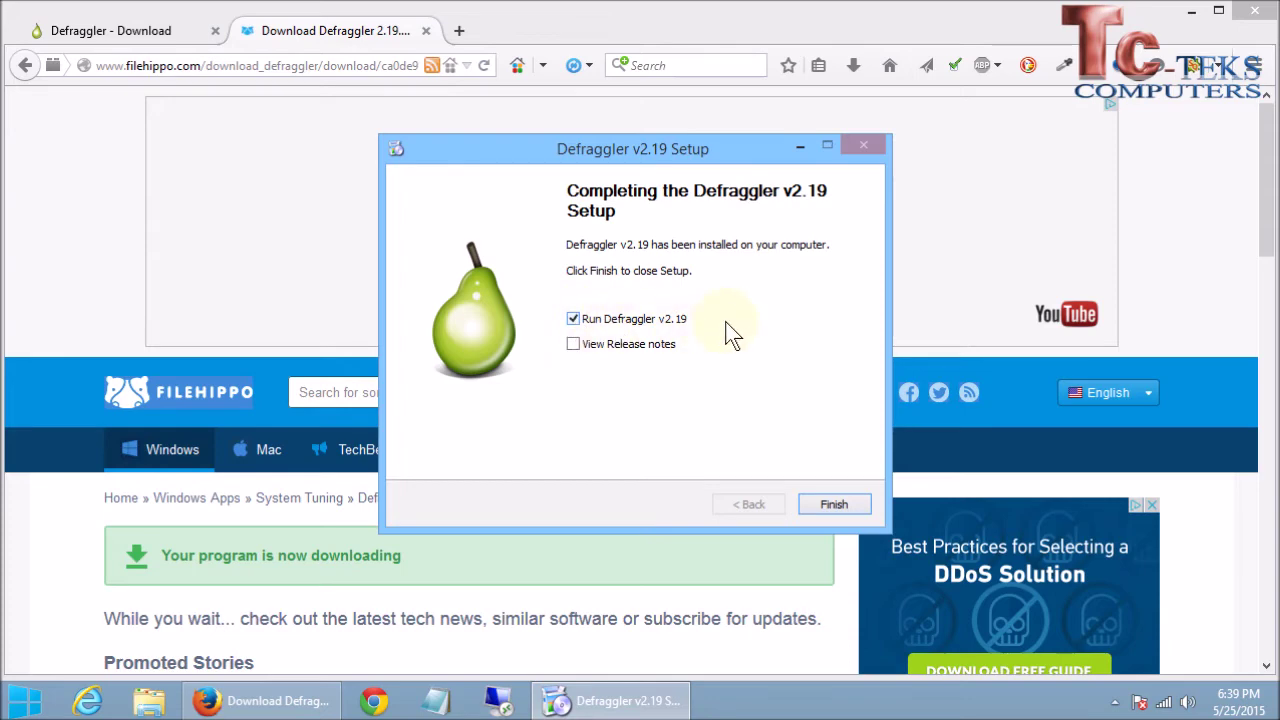
# Finish Setup with Run Defraggler v2.19 left checked
pyautogui.click(864, 506)
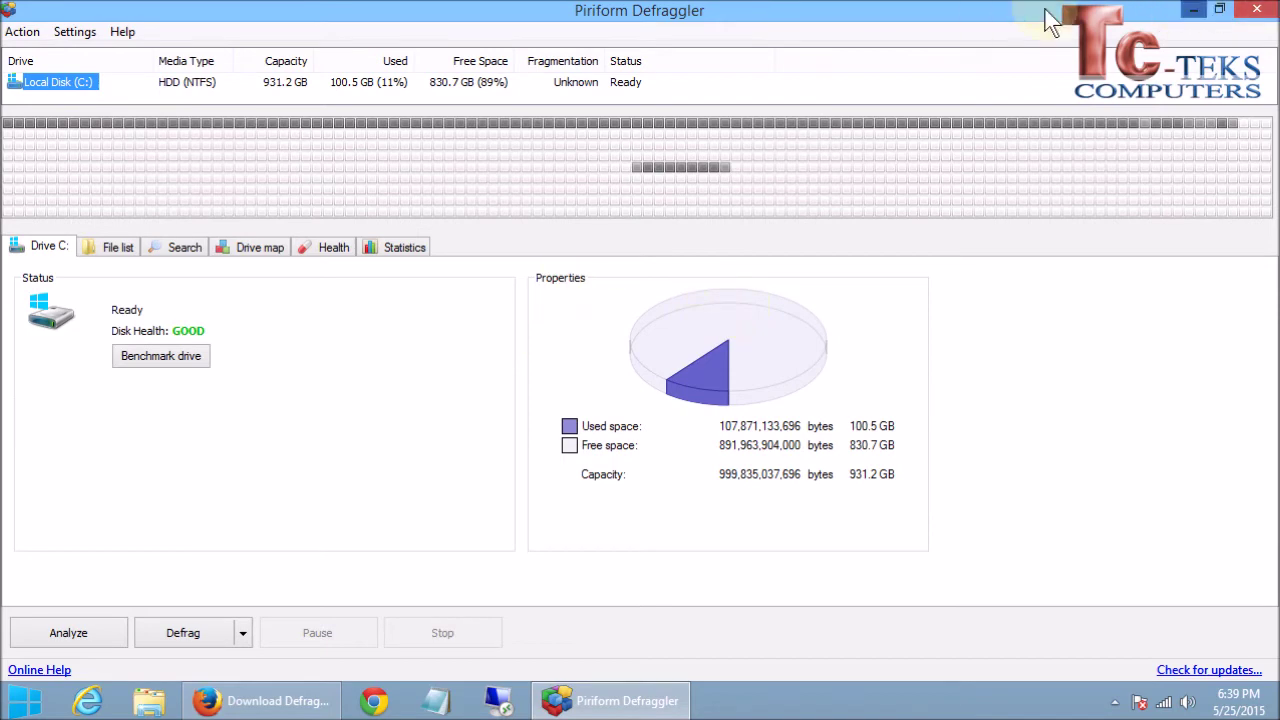
# Re-maximize the Defraggler window, enlarge the drive list pane, and deselect Local Disk (C:)
pyautogui.click(1219, 10)
pyautogui.moveTo(836, 281); pyautogui.dragTo(520, 30)
pyautogui.click(978, 40)
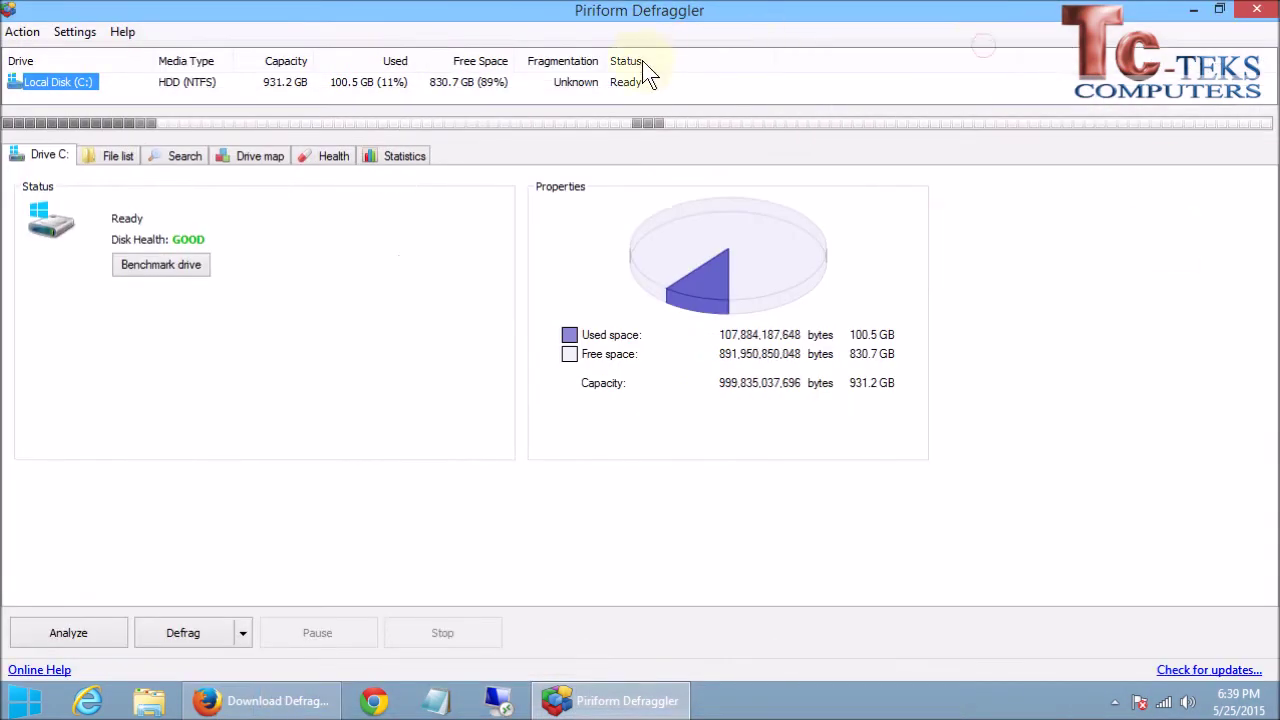
pyautogui.moveTo(490, 110); pyautogui.dragTo(481, 215)
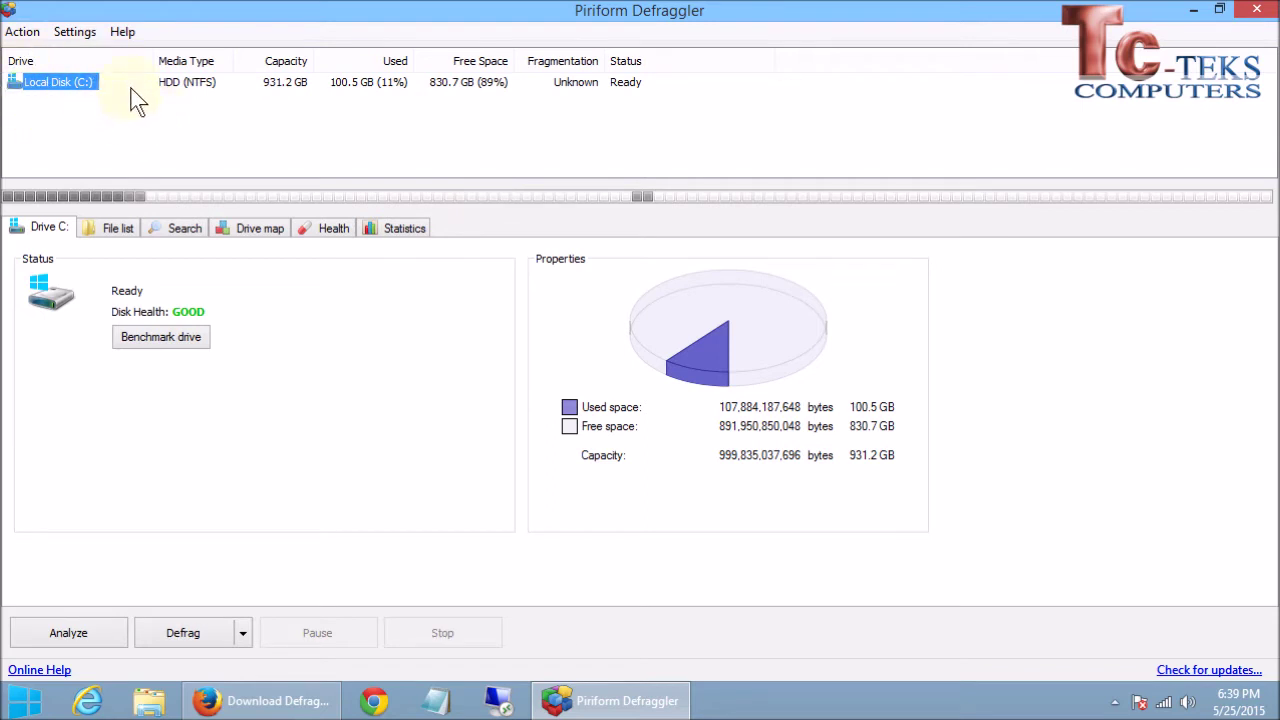
pyautogui.click(276, 86)
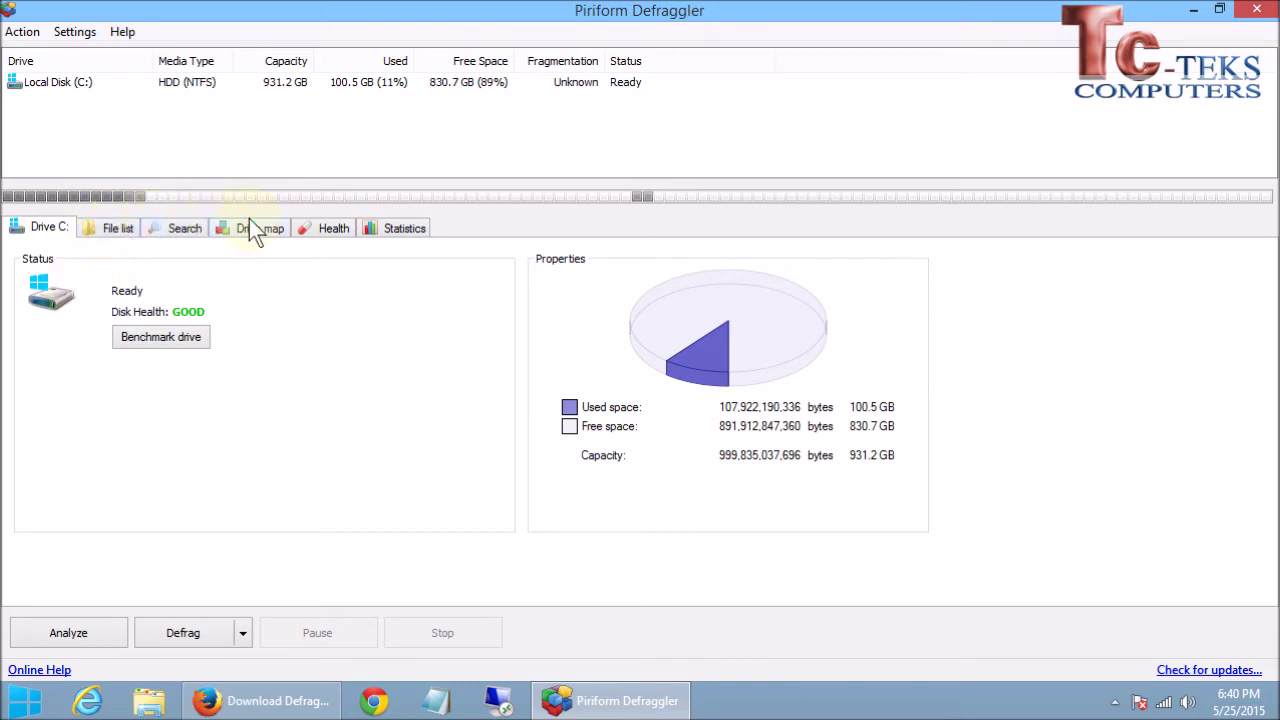
# Show the empty File list tab for the drive
pyautogui.click(115, 232)
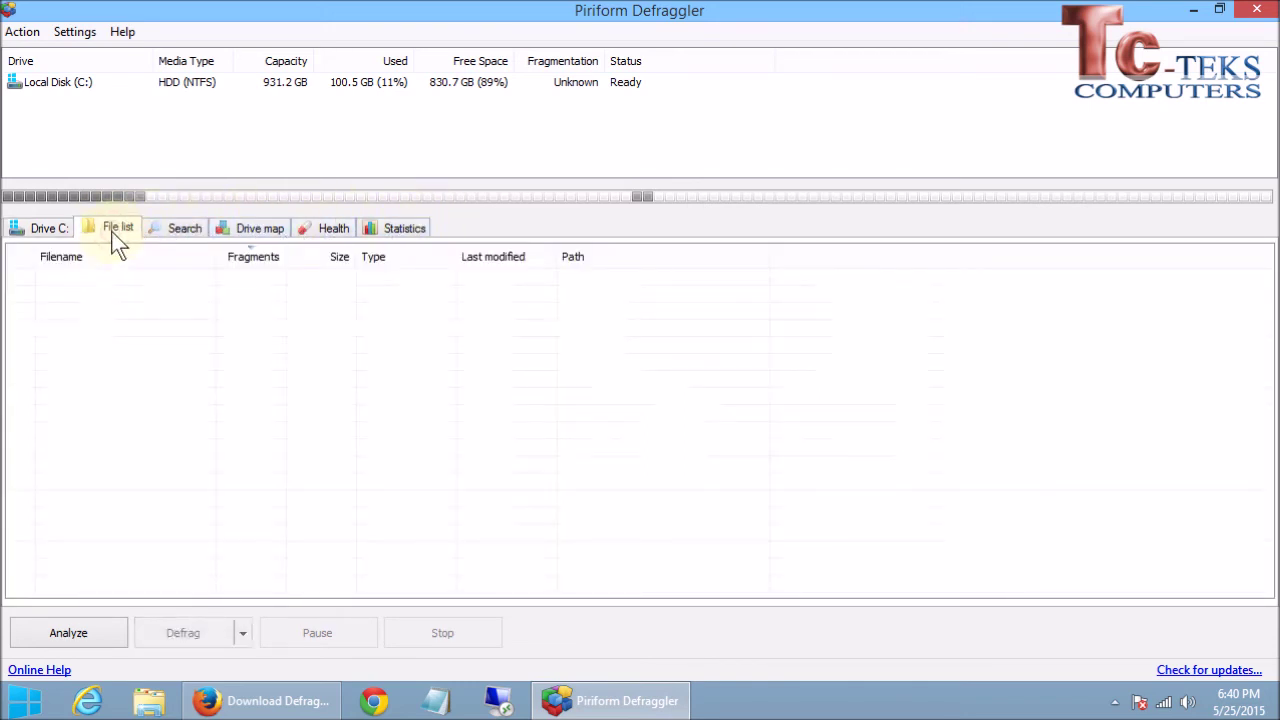
# Browse the Search, Drive map, Health and Statistics tabs, then return to Drive C:
pyautogui.click(183, 232)
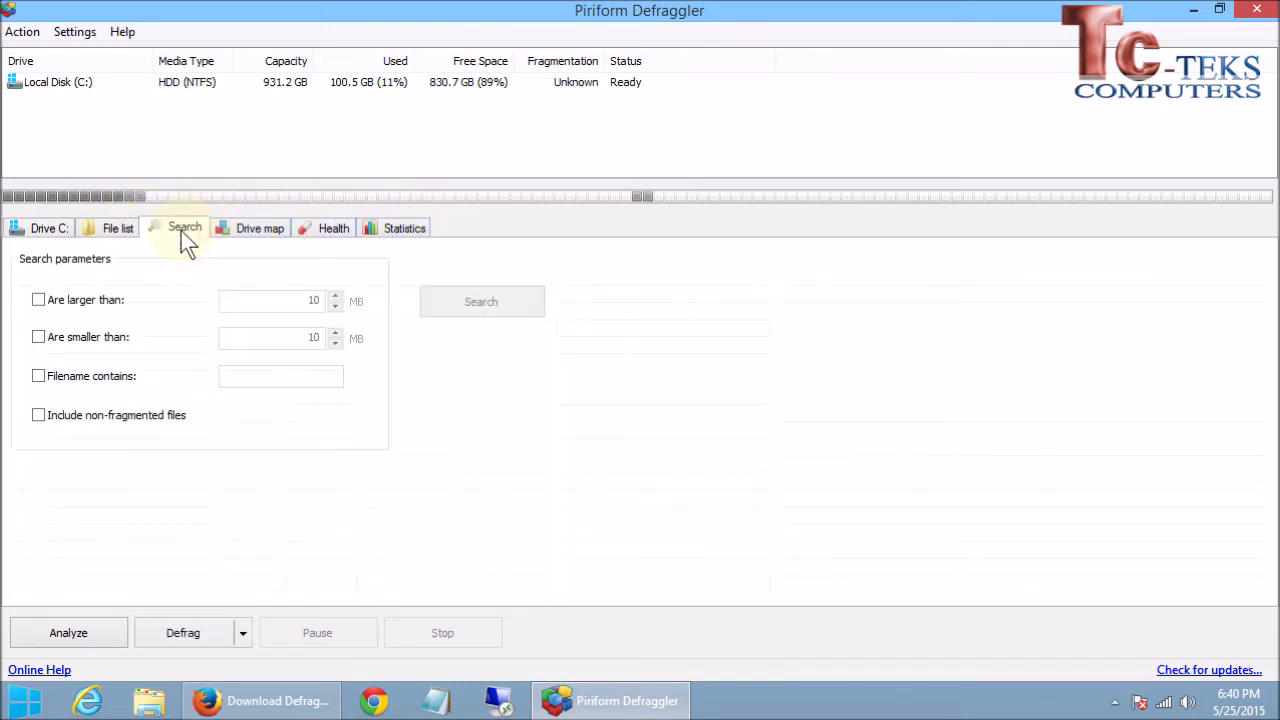
pyautogui.click(270, 230)
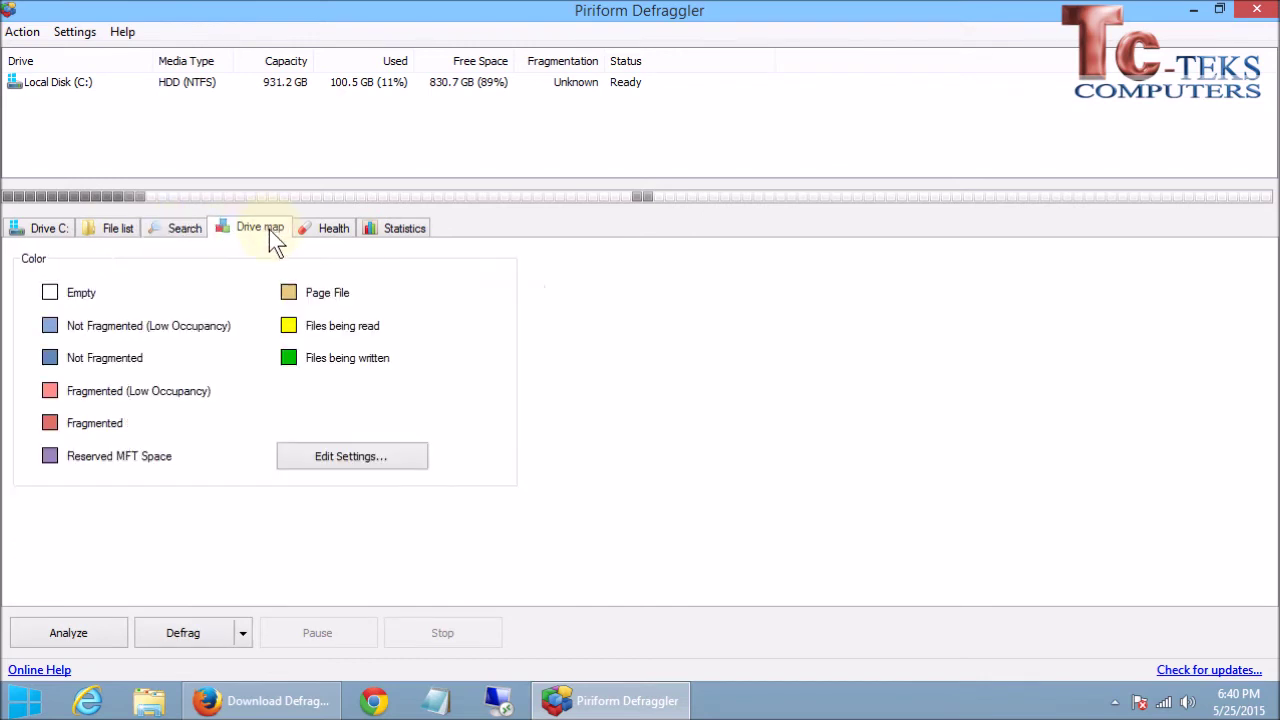
pyautogui.click(317, 229)
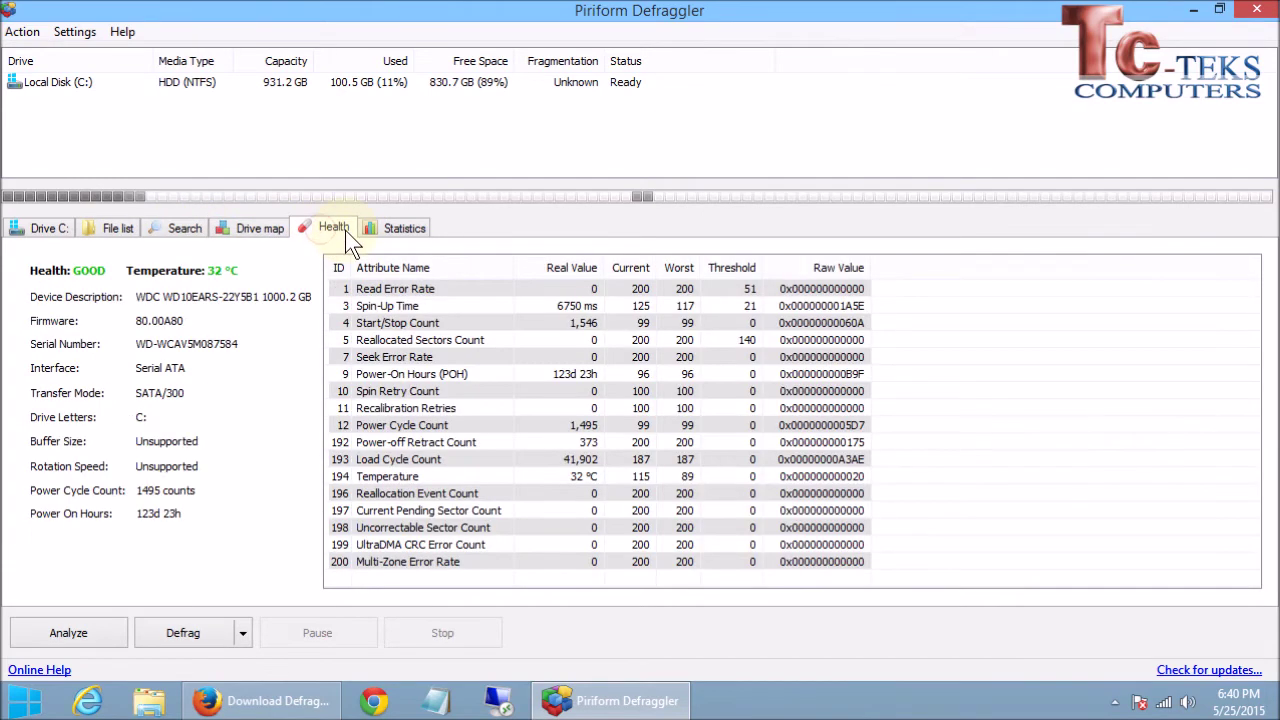
pyautogui.click(379, 238)
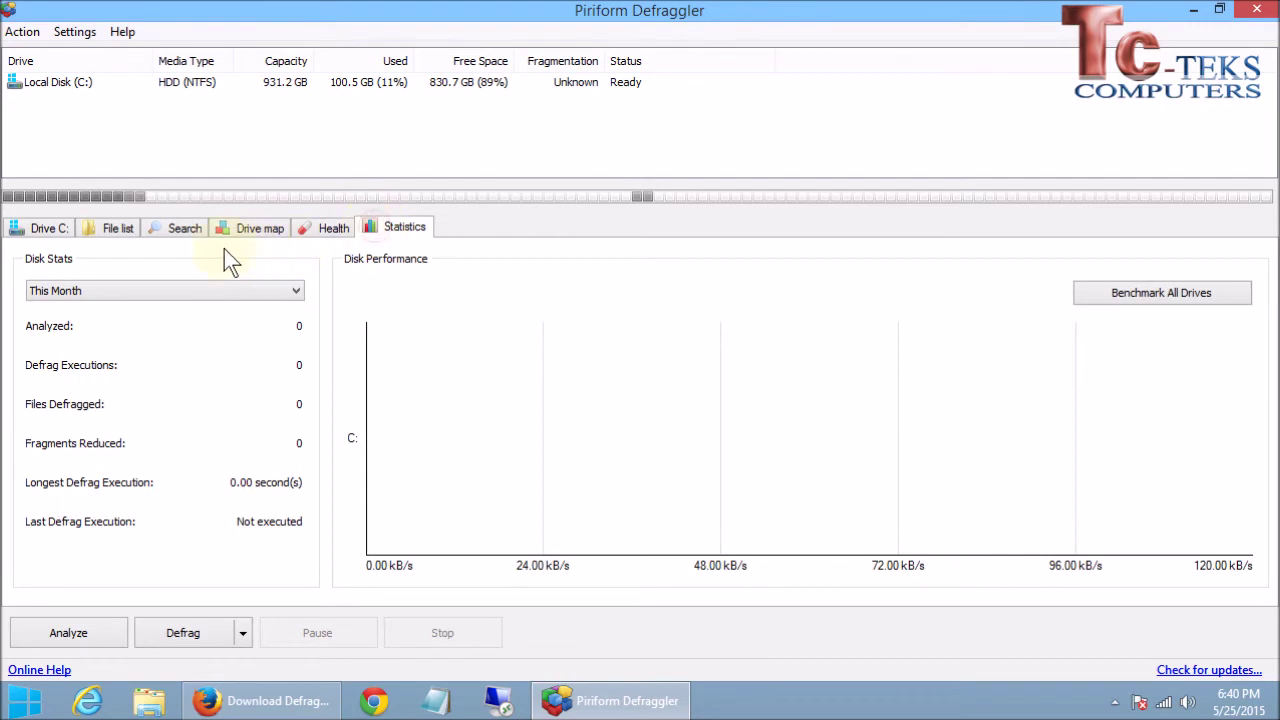
pyautogui.click(37, 226)
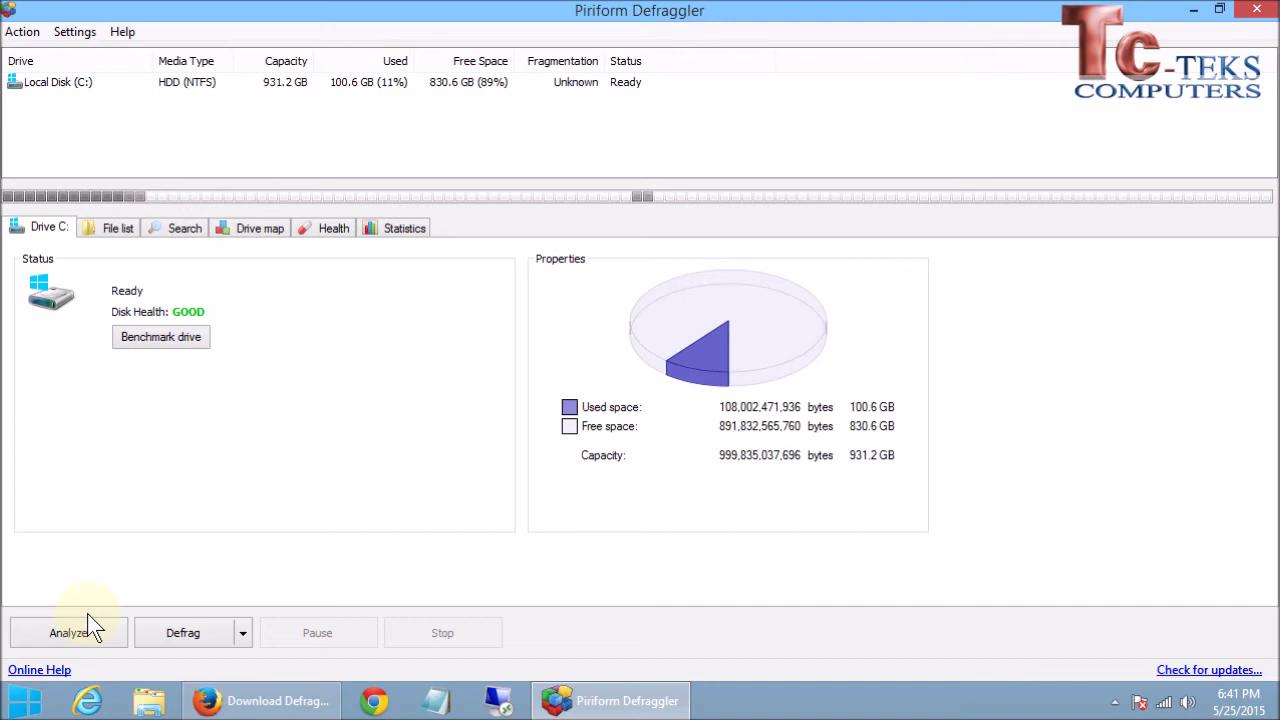
# Run a fragmentation analysis on Local Disk (C:)
pyautogui.click(57, 630)
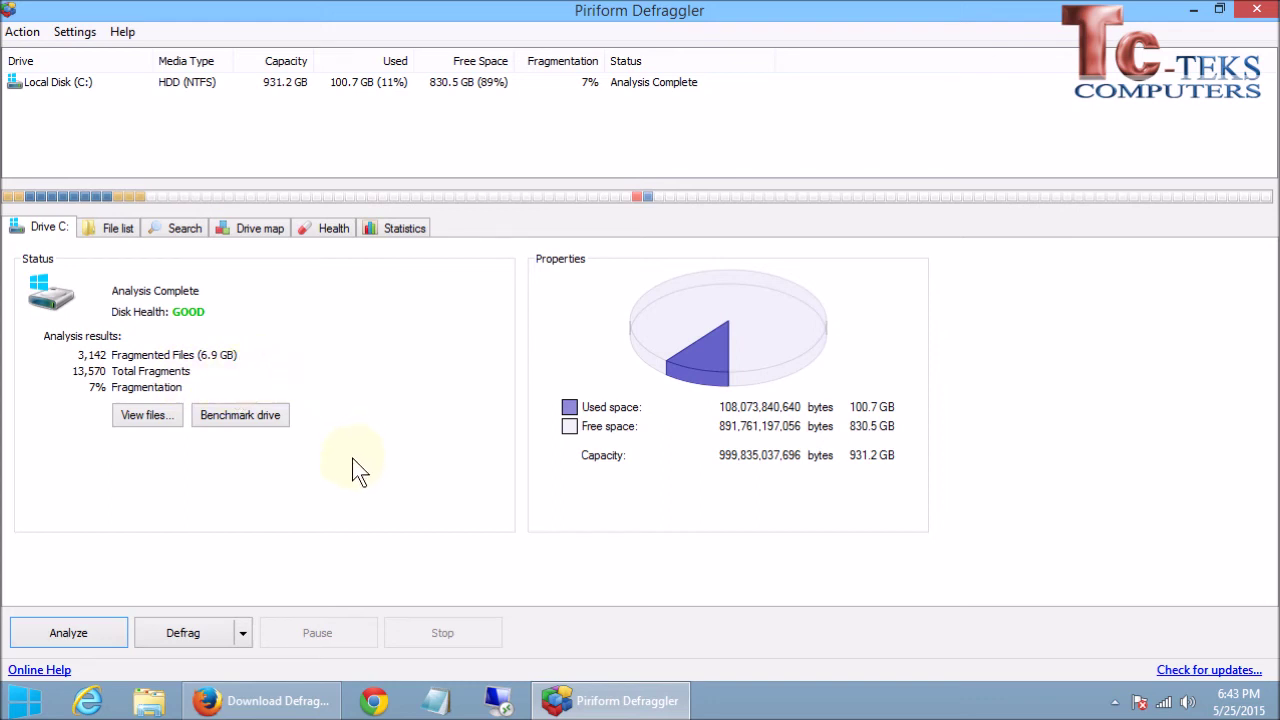
# Browse the fragmented file list, mark OBJECTS.DATA, then go back to the Drive C: summary
pyautogui.click(140, 418)
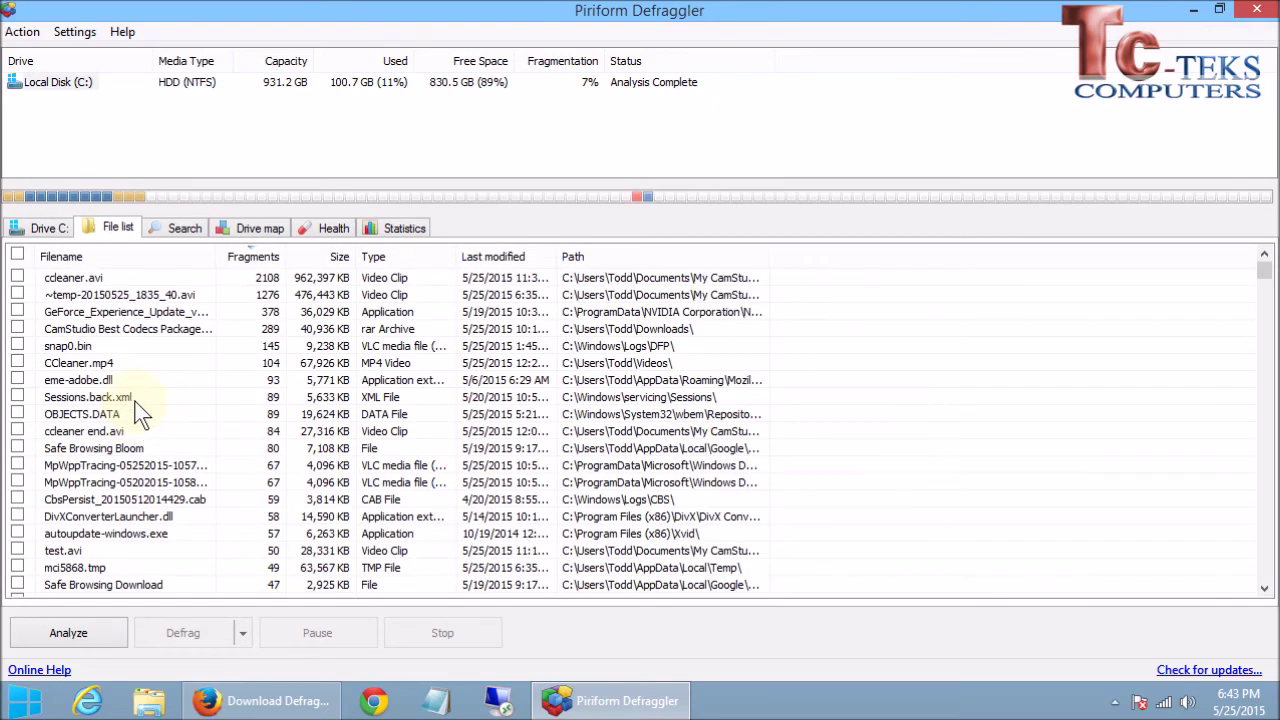
pyautogui.click(105, 416)
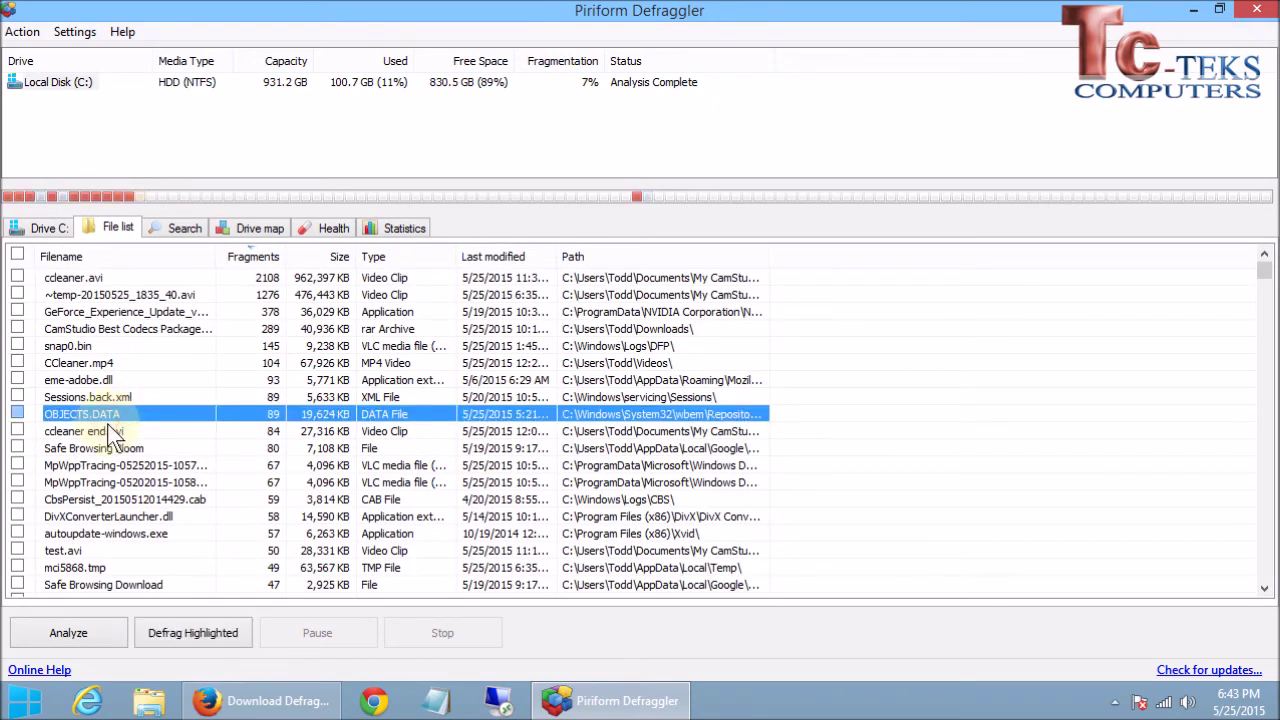
pyautogui.scroll(-8, 112, 435)
pyautogui.scroll(8, 112, 440)
pyautogui.scroll(-3, 111, 510)
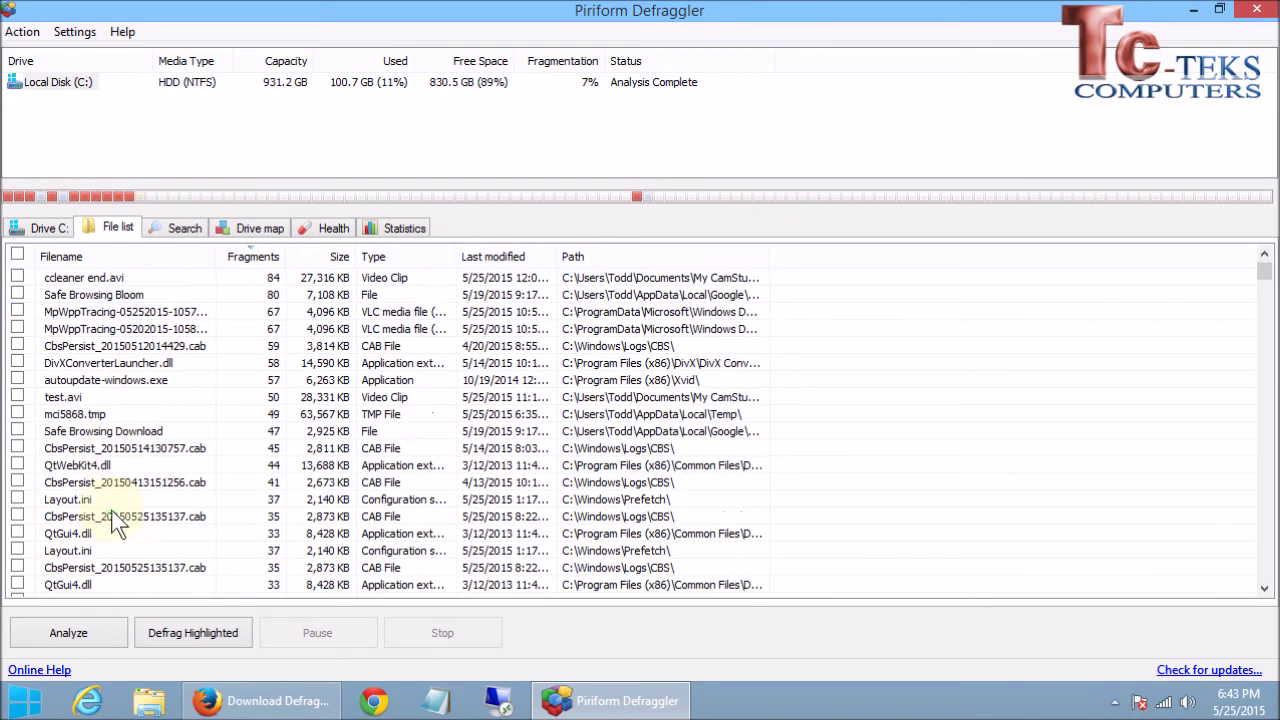
pyautogui.scroll(-6, 111, 510)
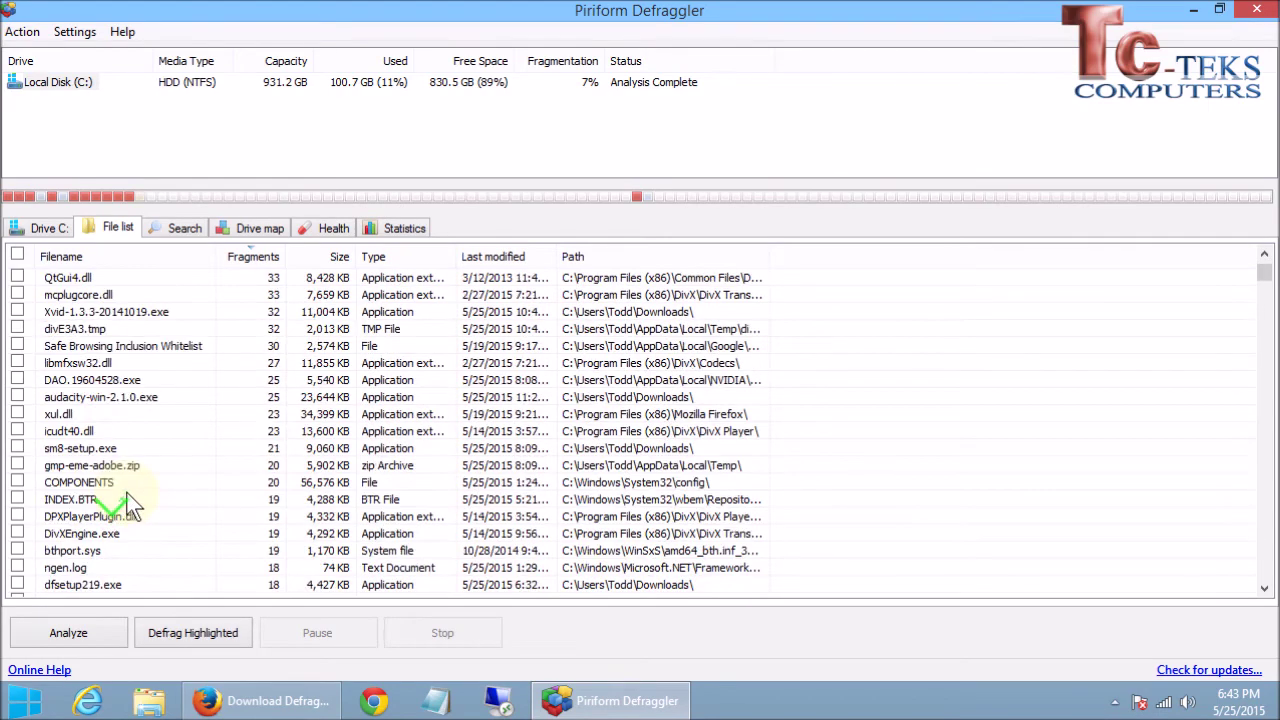
pyautogui.scroll(9, 127, 497)
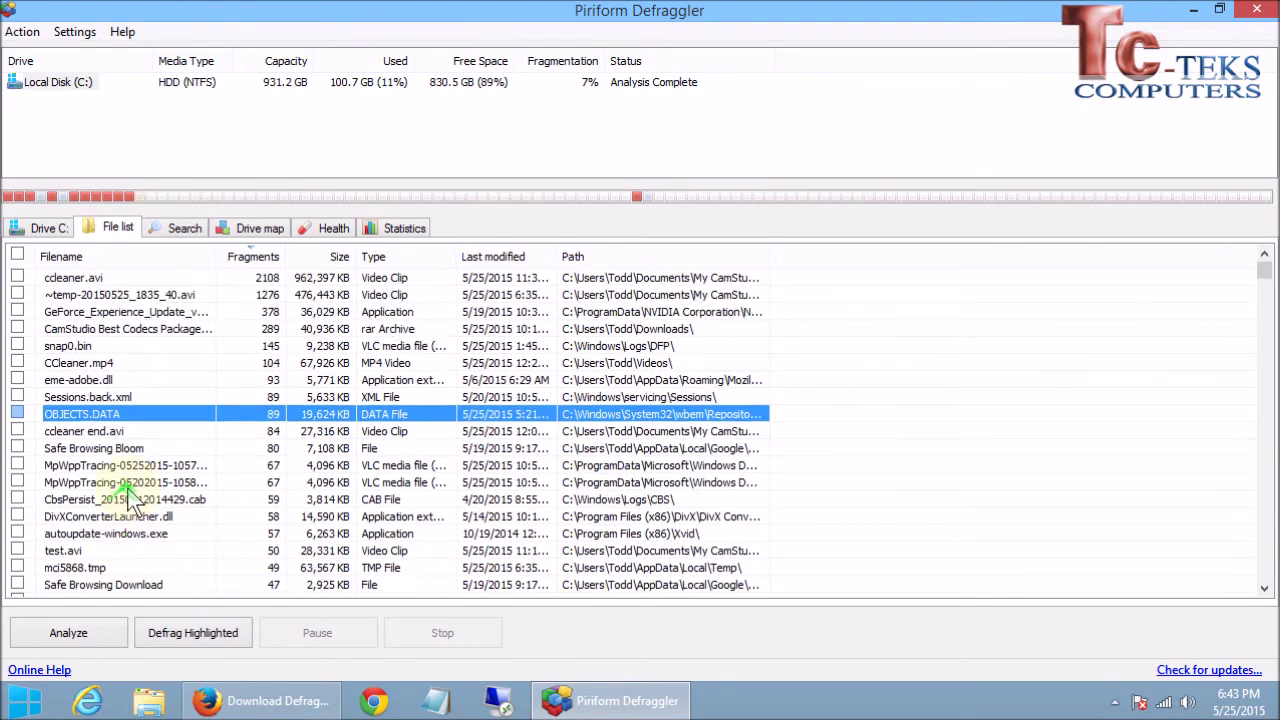
pyautogui.click(41, 230)
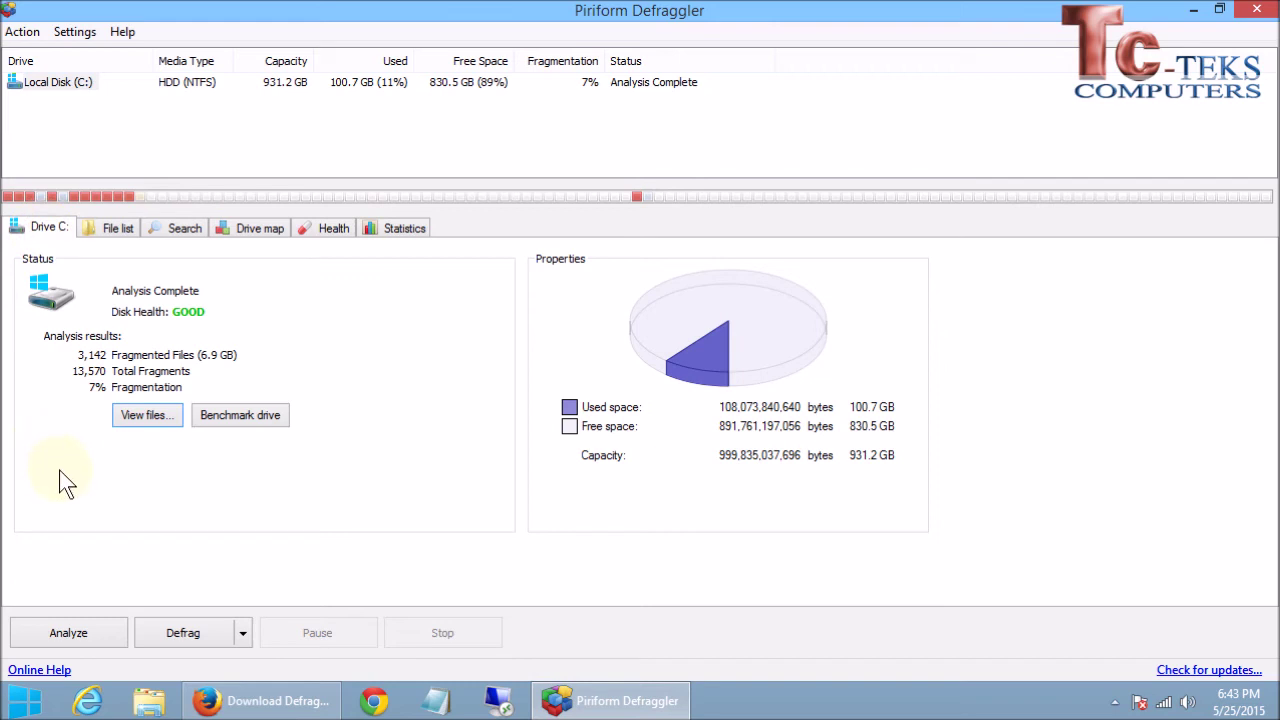
# Defragment drive C:, ending with 731 fragmented files and 9% fragmentation
pyautogui.click(186, 639)
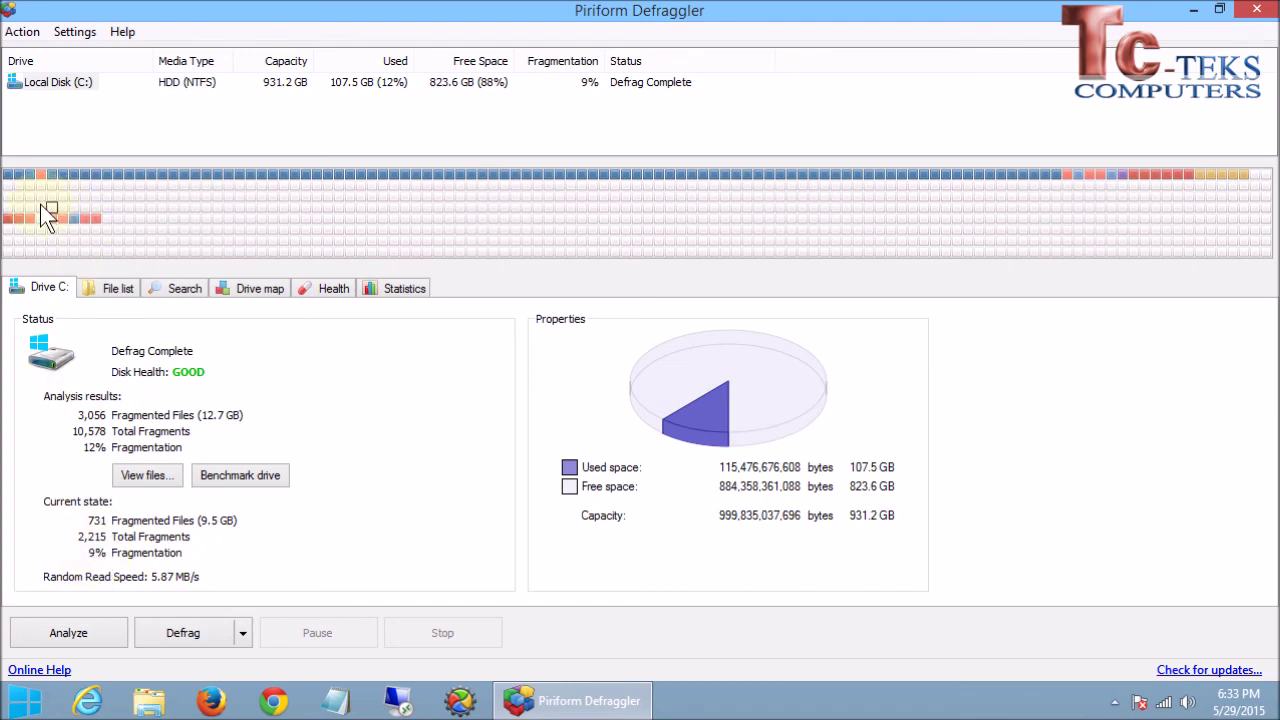
# Inspect the 15 files in the first drive-map block, then return to the Drive C: status page
pyautogui.moveTo(14, 230)
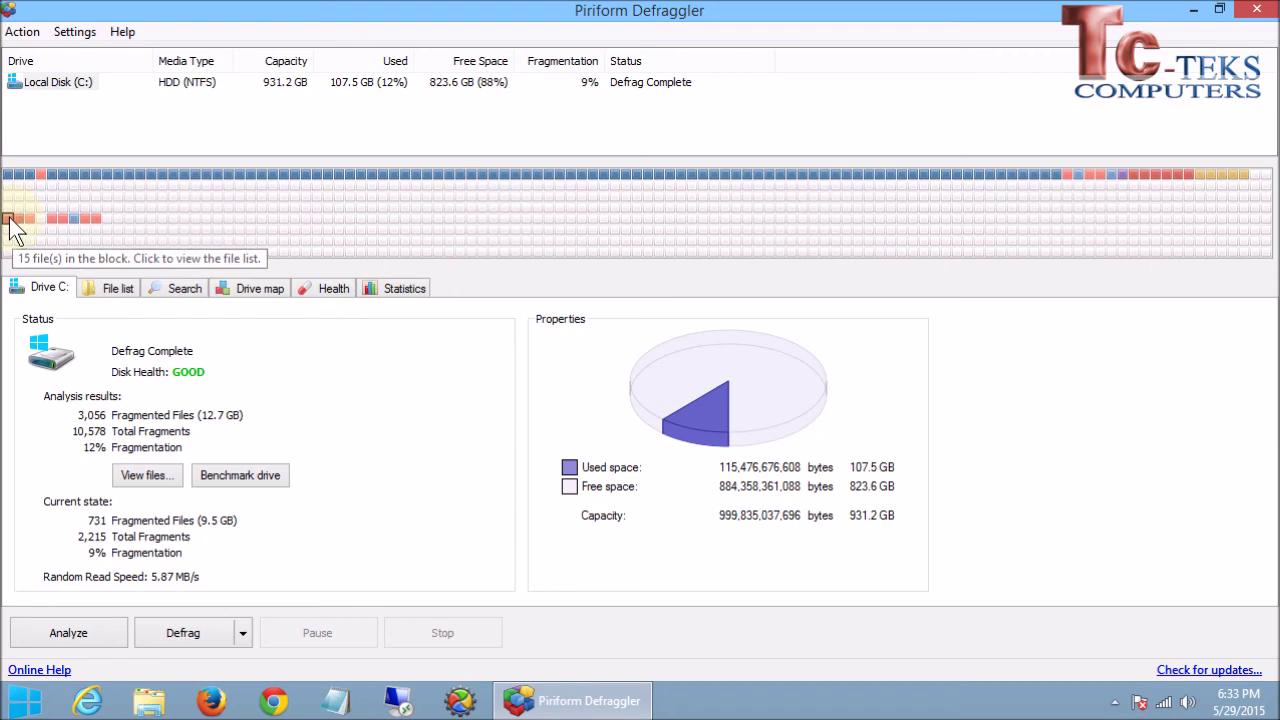
pyautogui.click(11, 220)
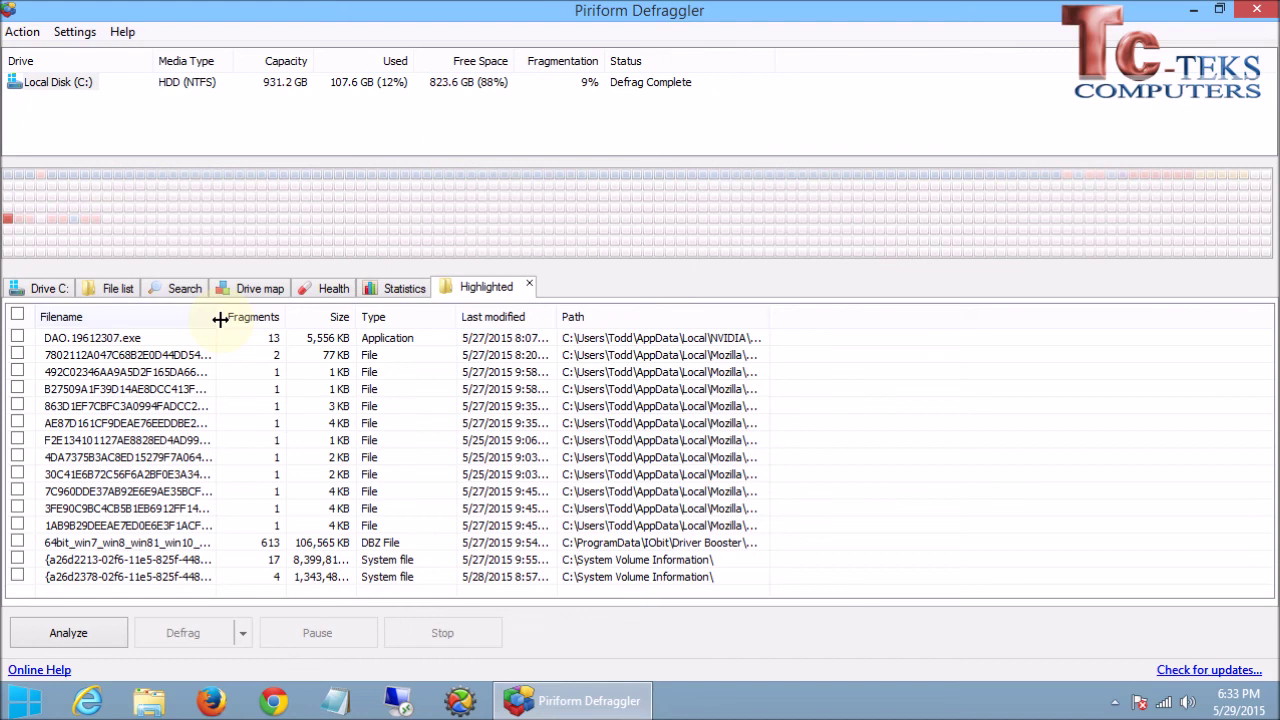
pyautogui.click(49, 286)
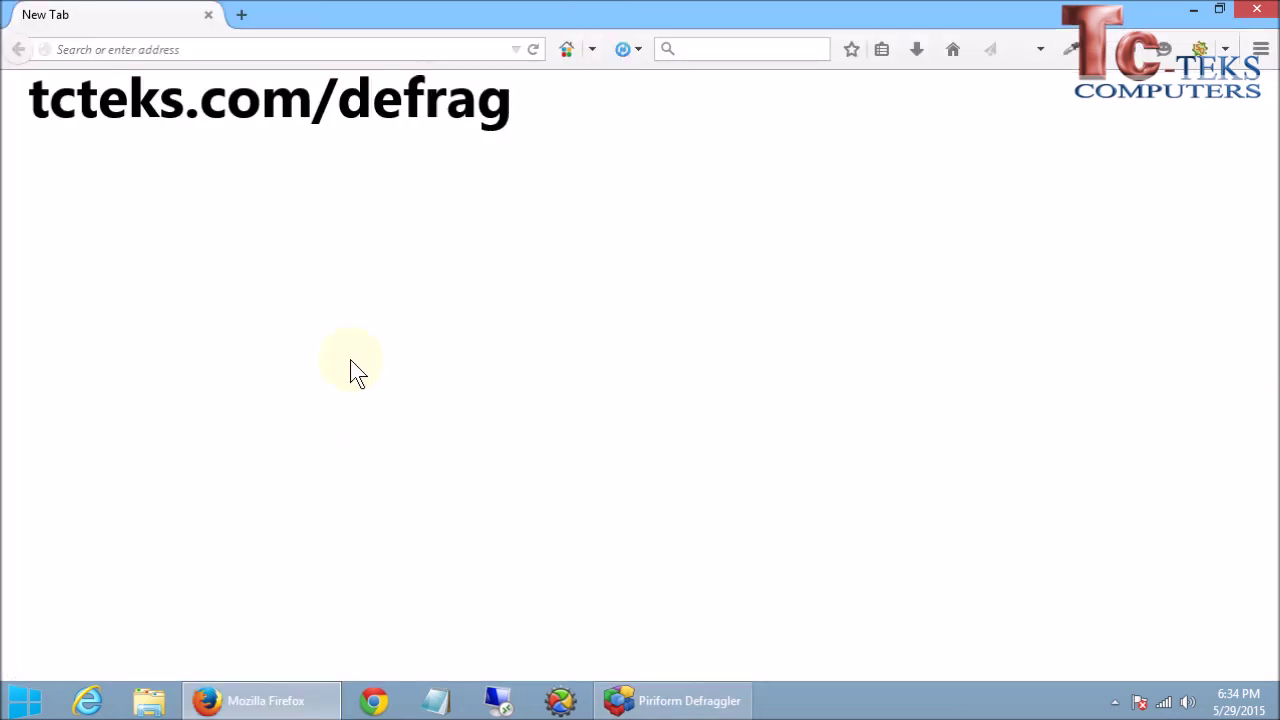
# Go to tcteks.com/defrag, then search DuckDuckGo for 'defraggler'
pyautogui.click(197, 55)
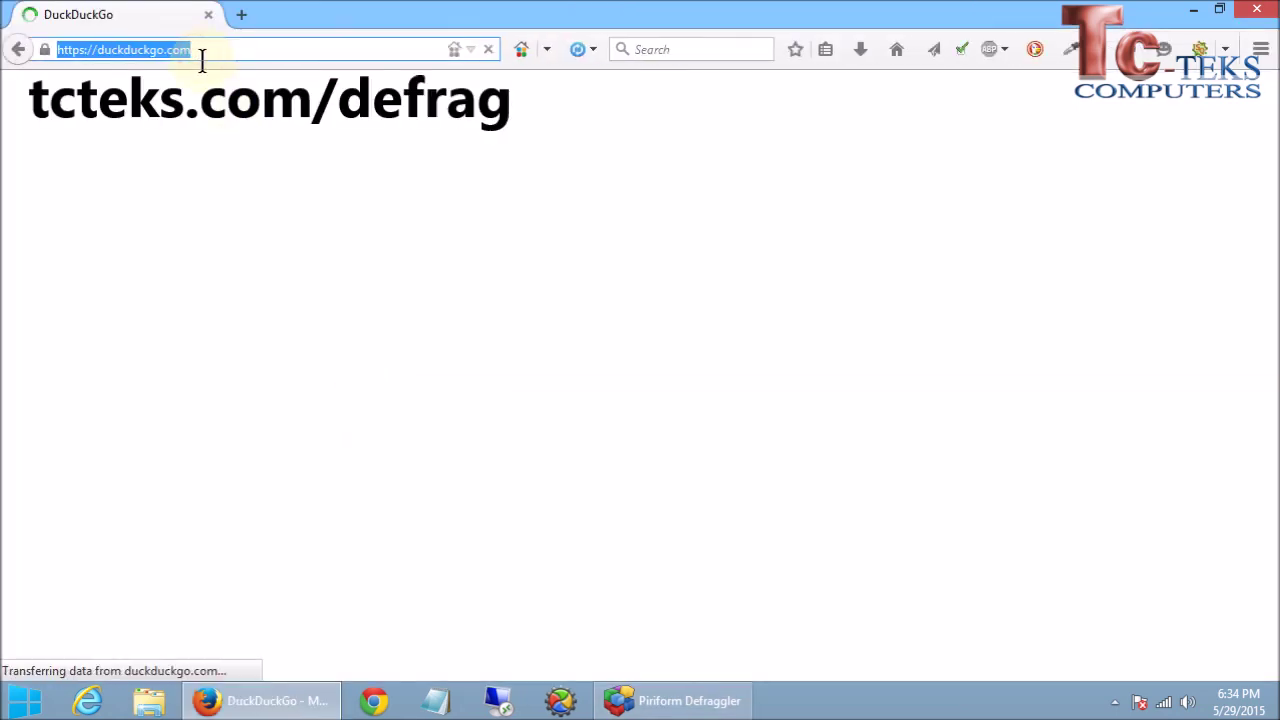
pyautogui.write('tcteks.com')
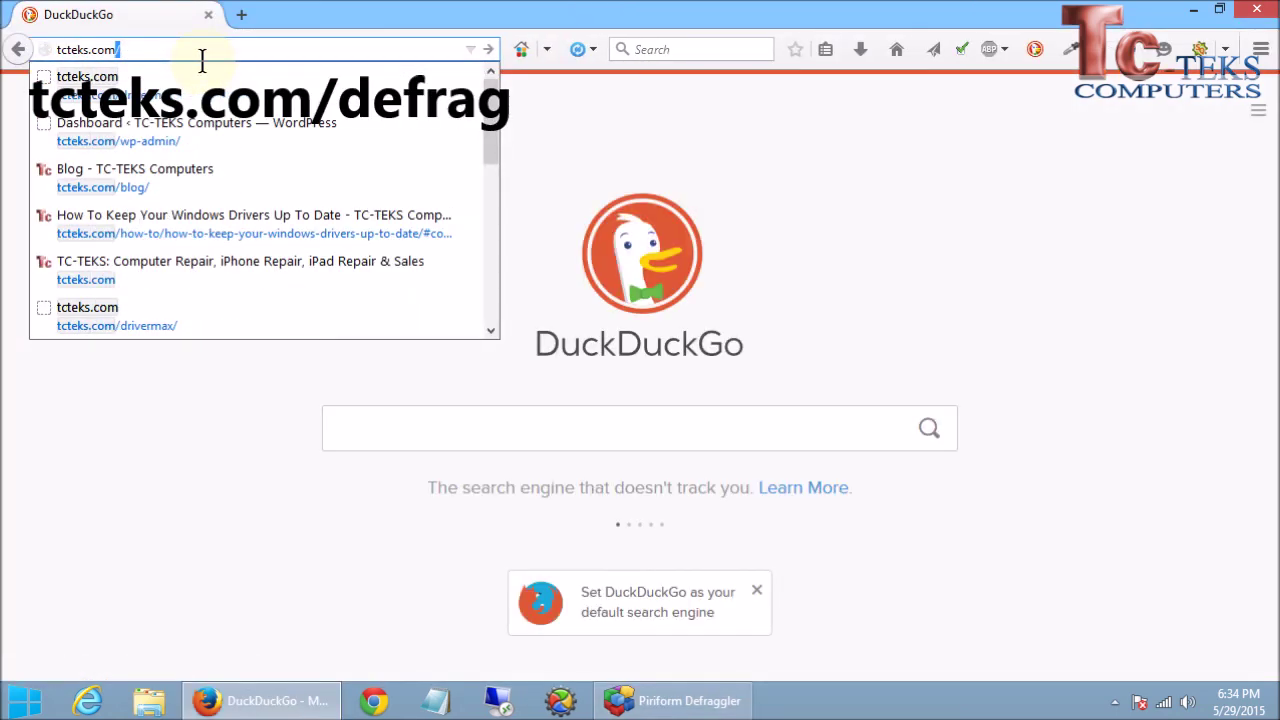
pyautogui.write('/defrag')
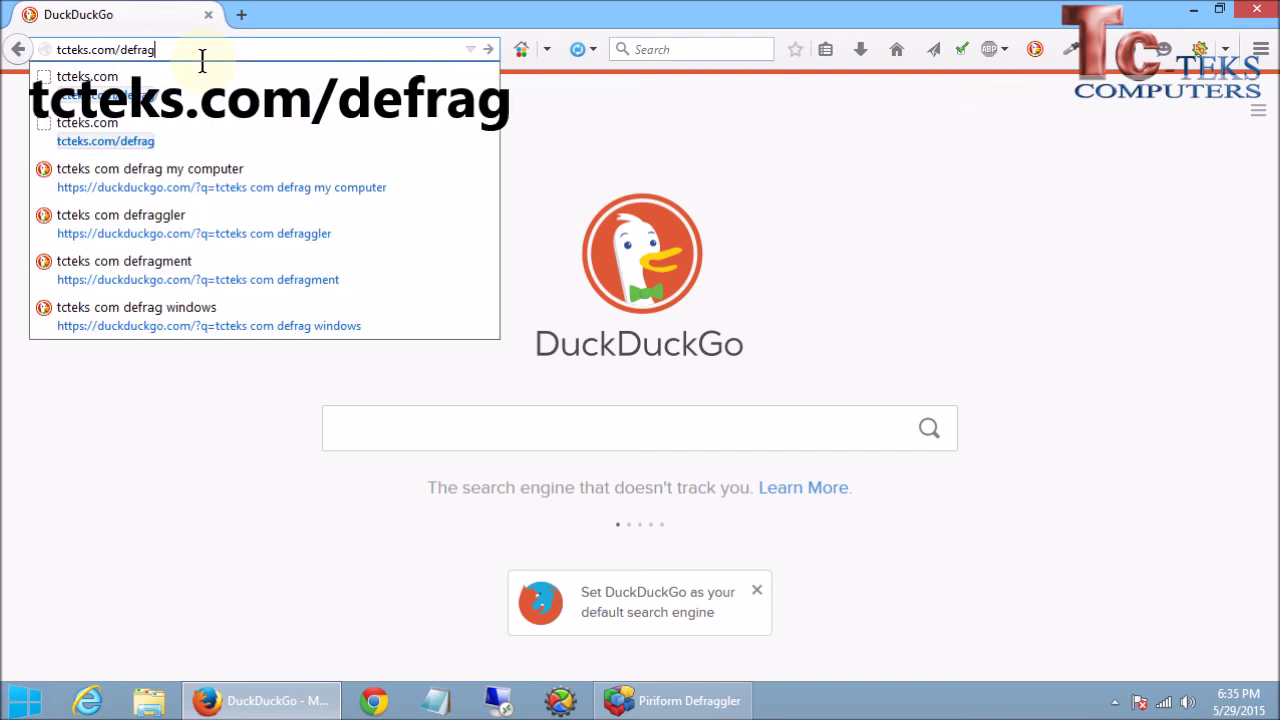
pyautogui.click(523, 426)
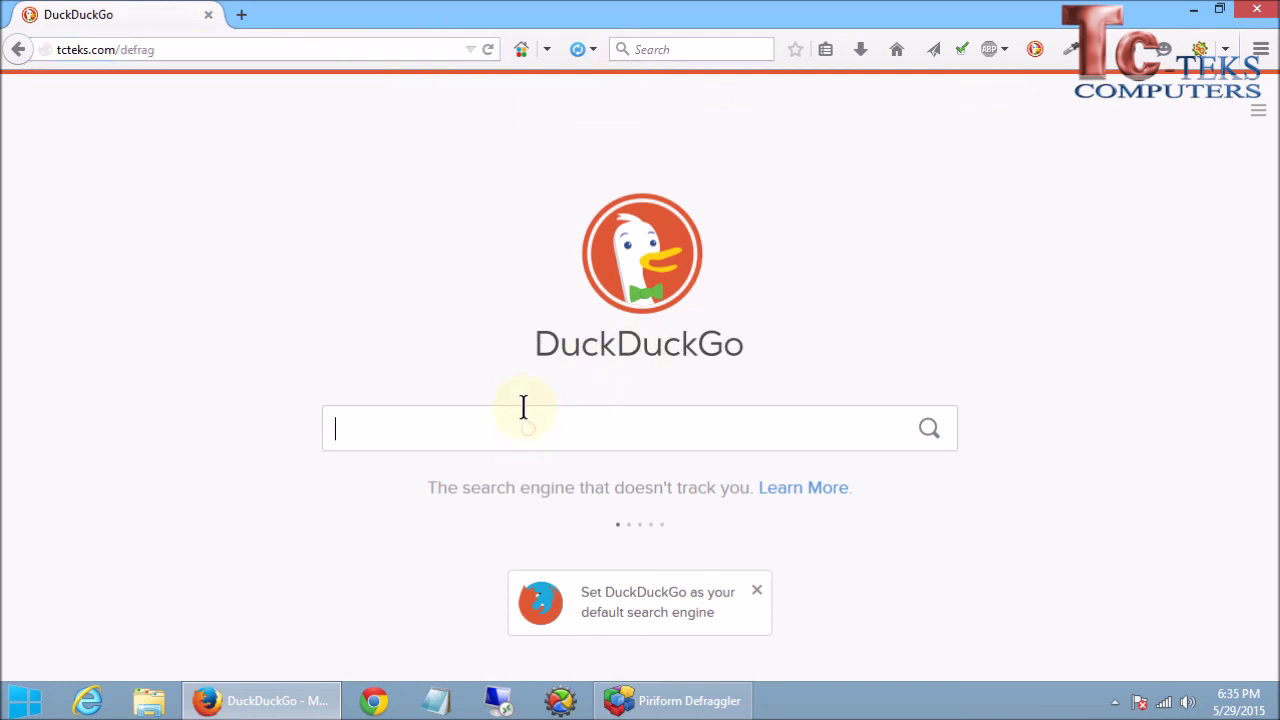
pyautogui.write('defrag')
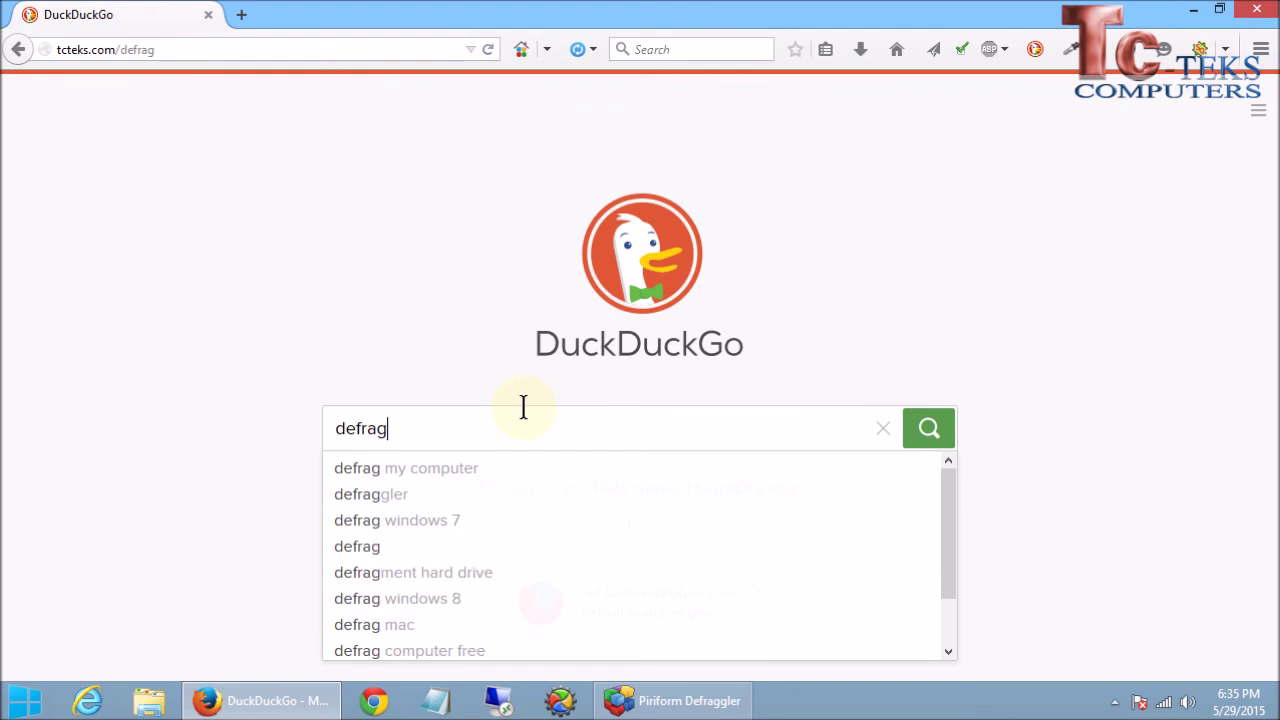
pyautogui.write('gler')
pyautogui.press('Return')
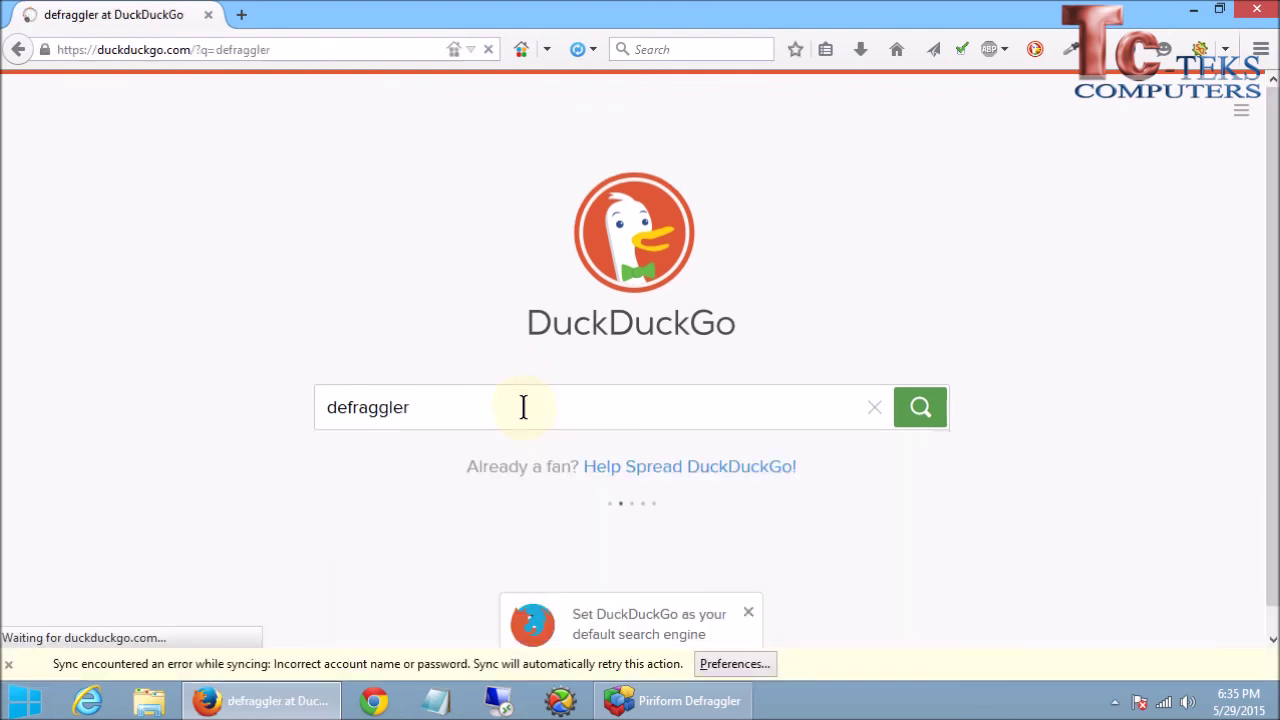